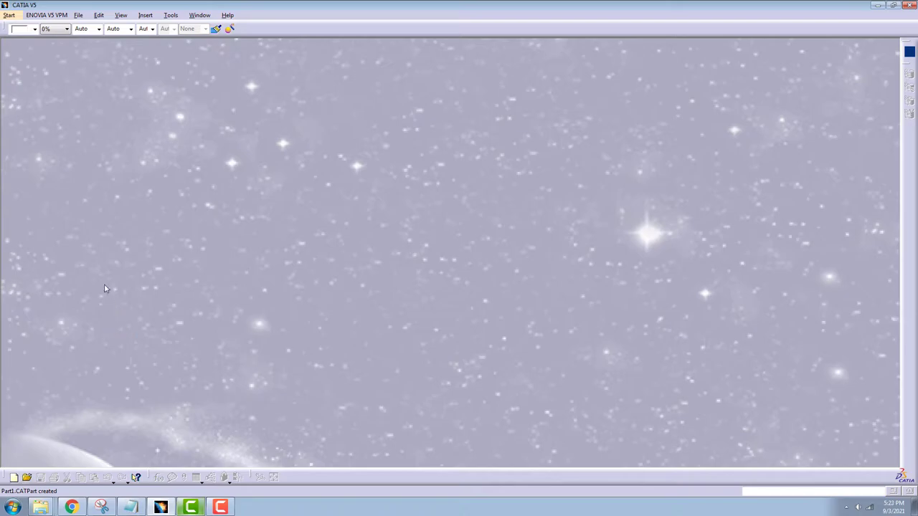
- Create a new Part Design part named MAGNET
click(10, 15)
mouse_move(37, 38)
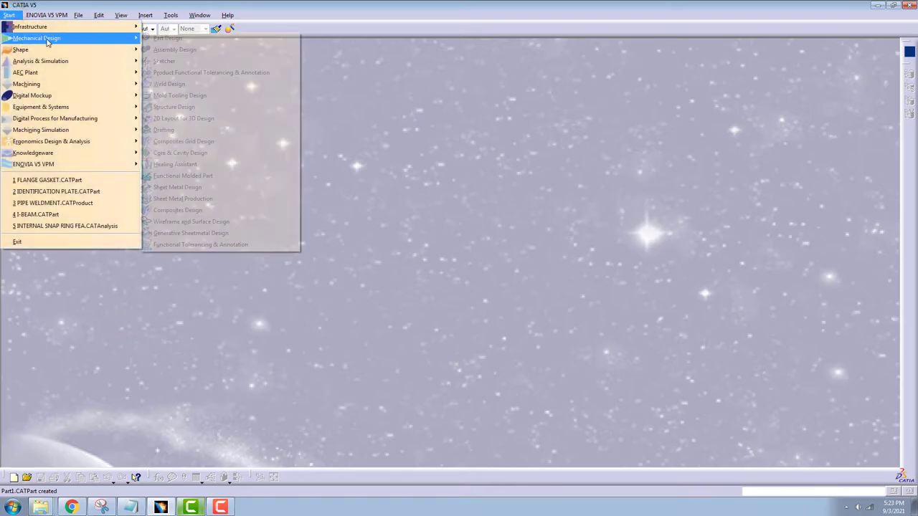
click(151, 37)
text(MAGNET)
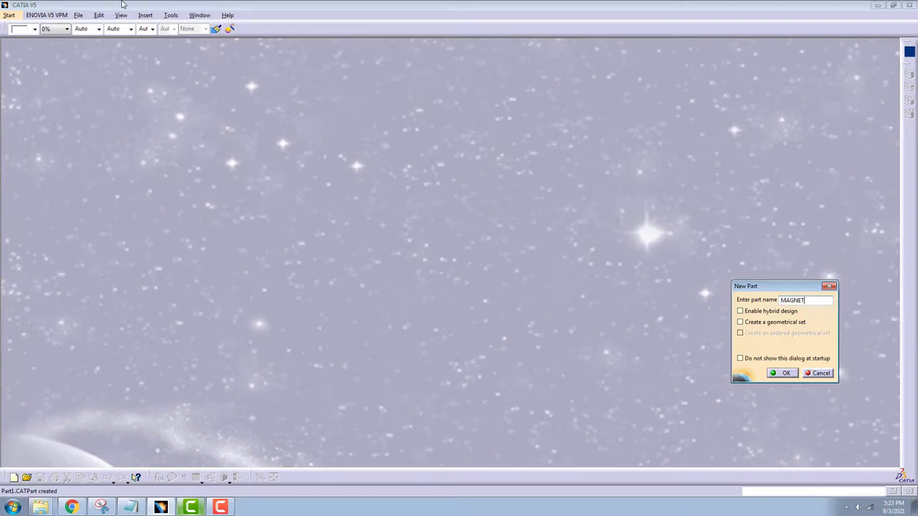
key(Return)
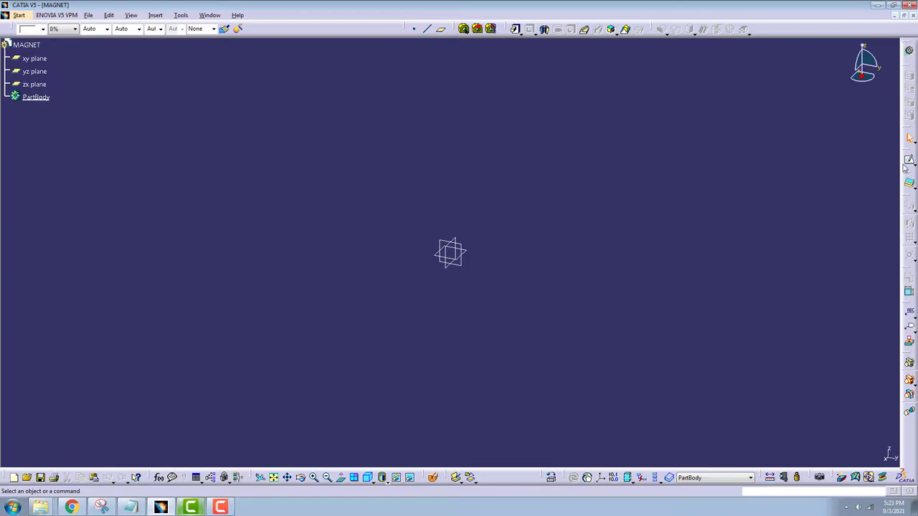
- On the xy plane, sketch an outer and an inner circle, both centred on the origin
click(909, 161)
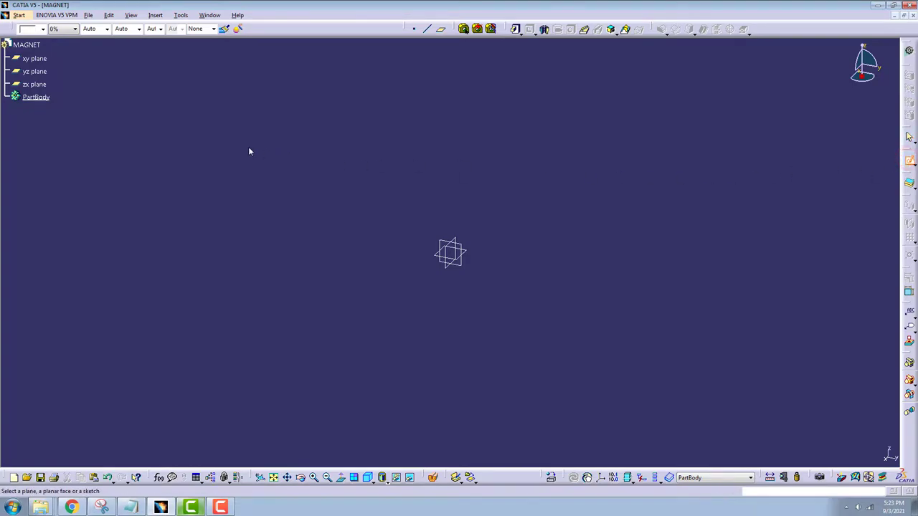
click(39, 59)
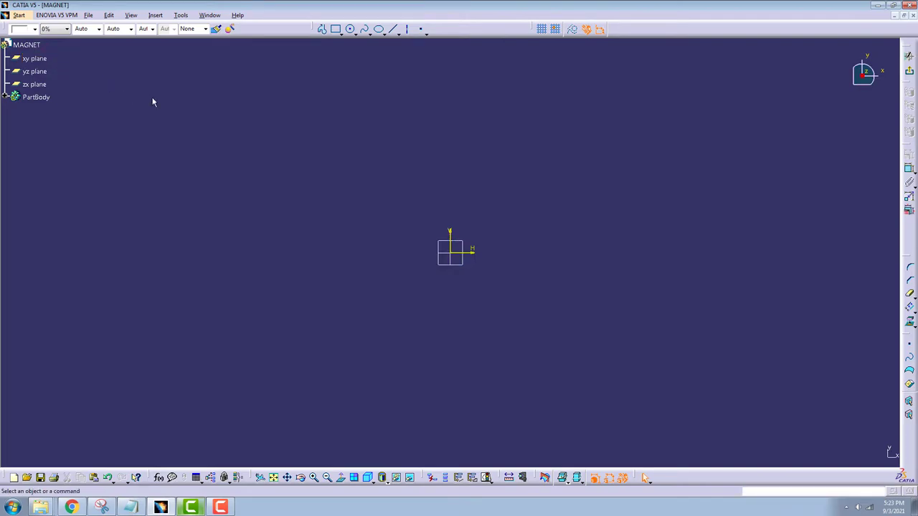
click(350, 30)
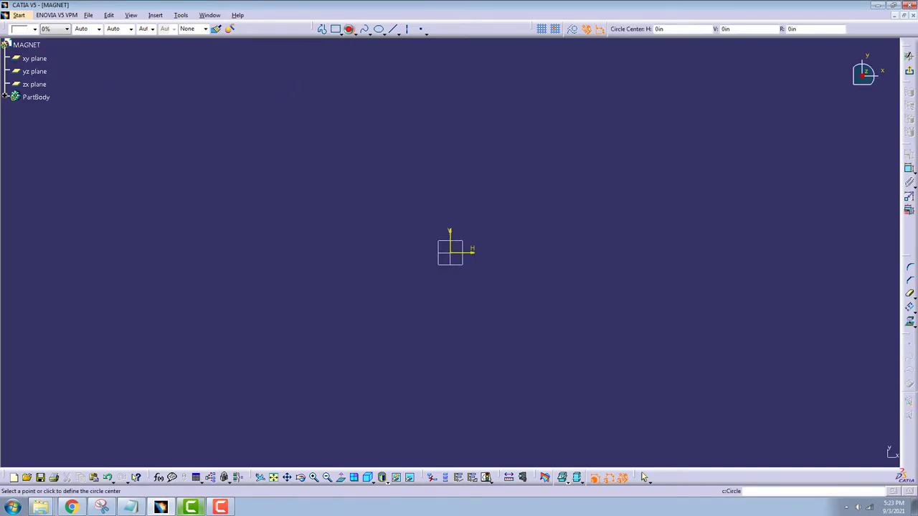
click(451, 250)
click(541, 175)
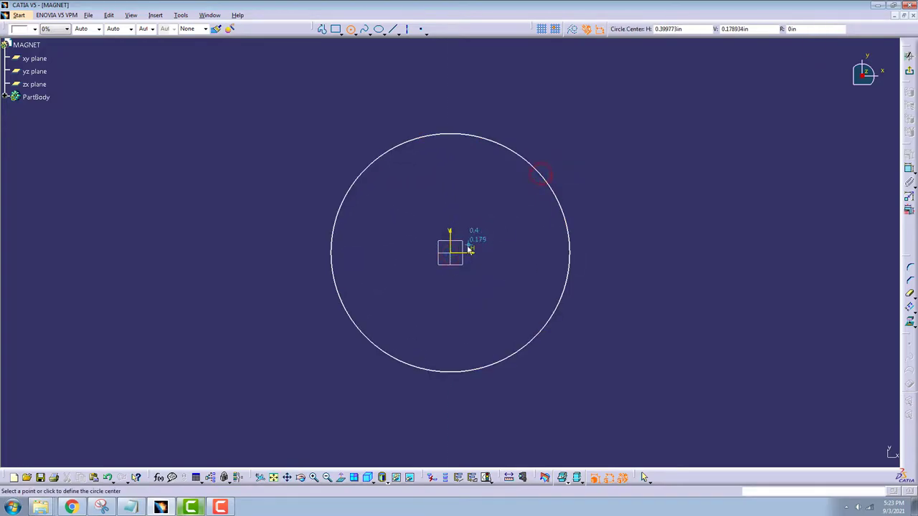
click(450, 250)
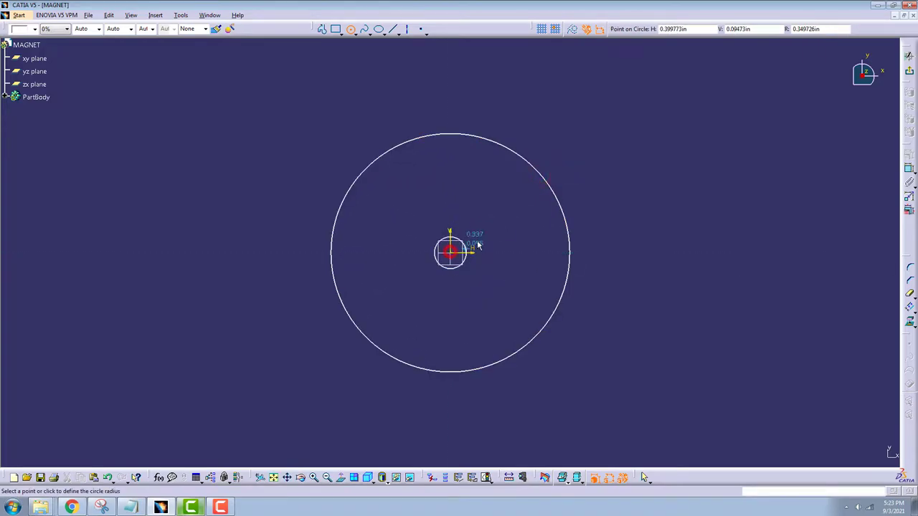
click(511, 198)
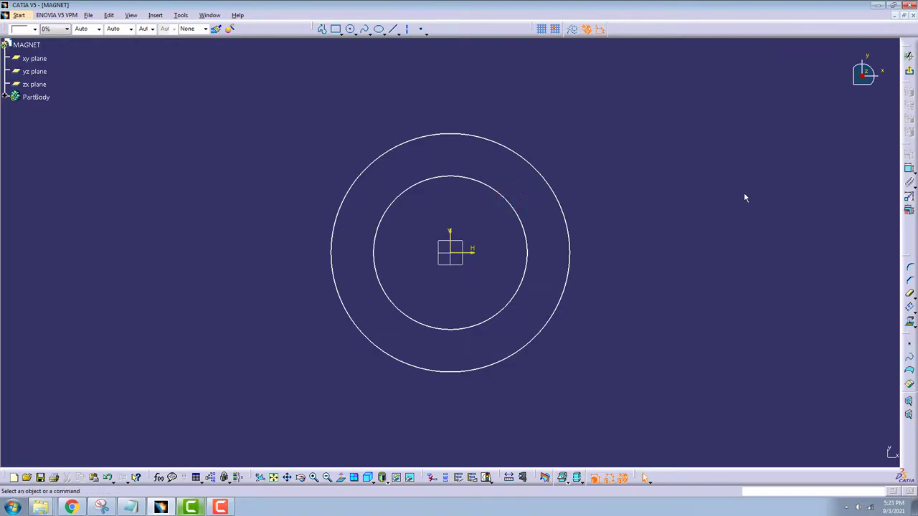
- Add diameter dimensions to the outer and inner circles
click(906, 168)
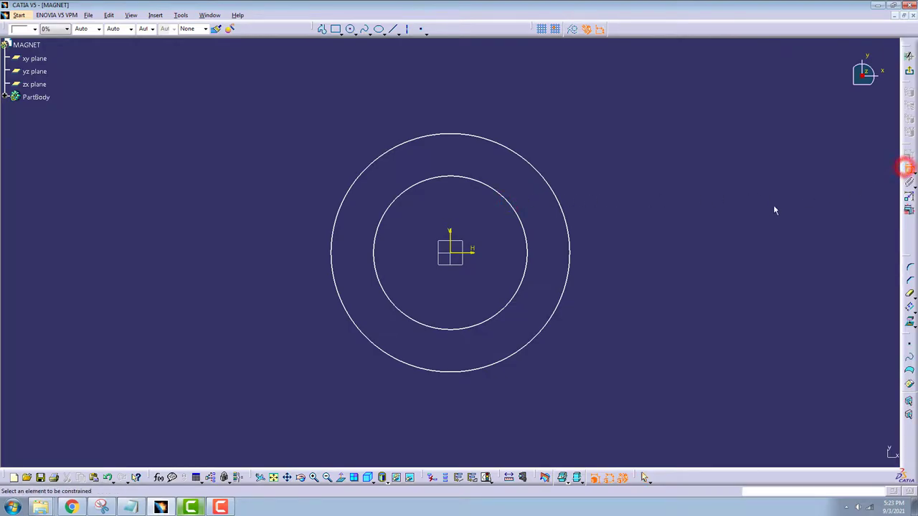
click(545, 177)
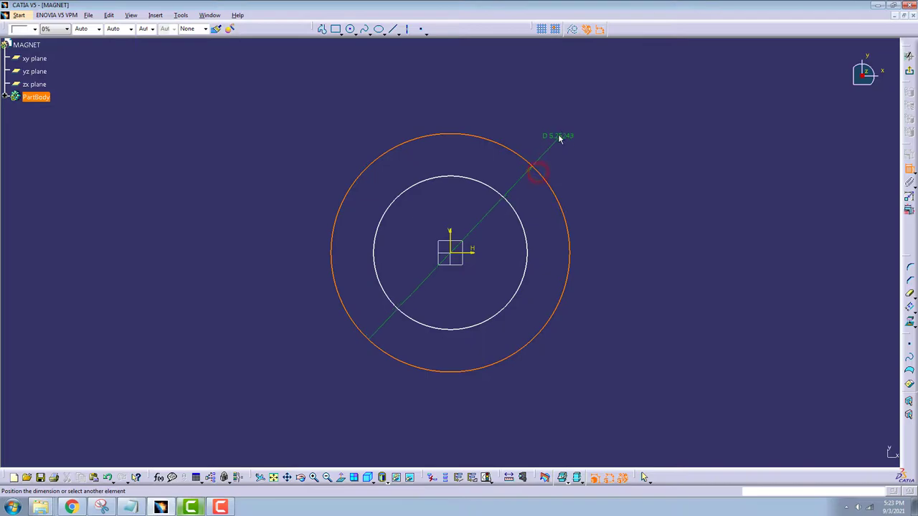
click(575, 140)
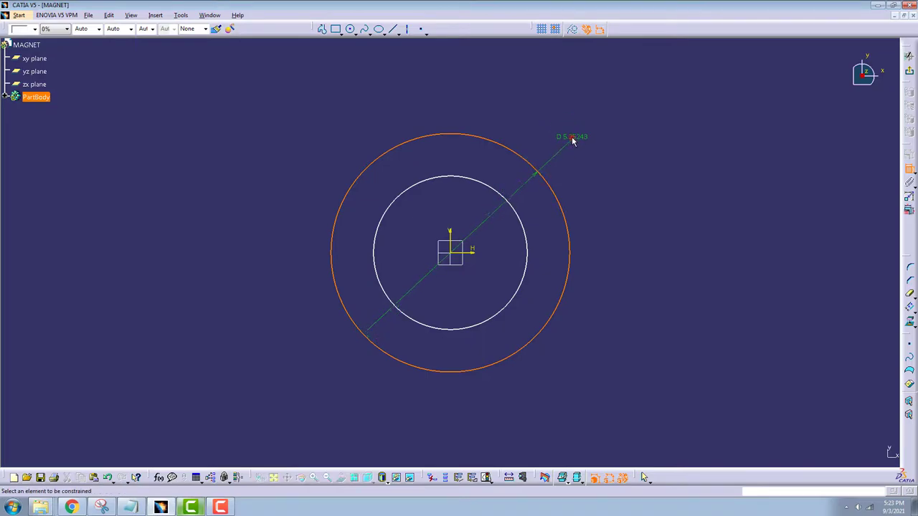
click(524, 219)
click(588, 179)
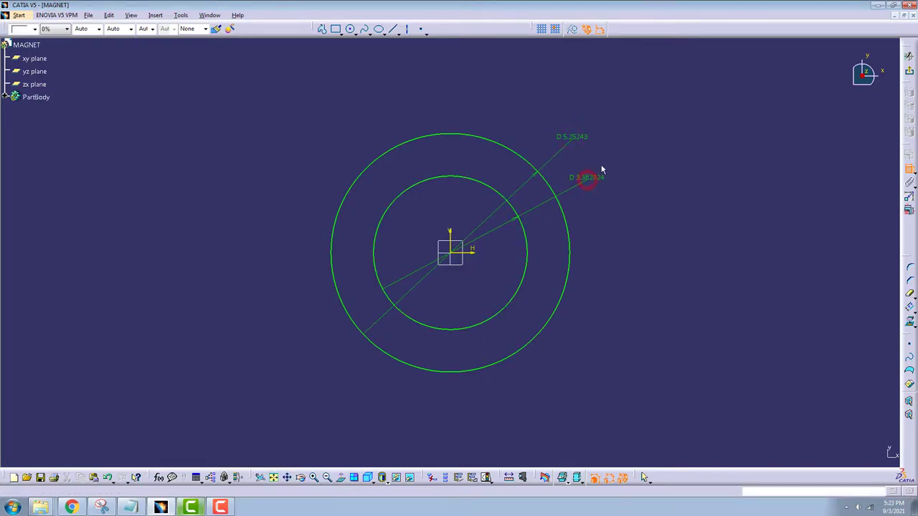
- Set the inner circle diameter to 1.5 and the outer to 3
double_click(595, 178)
text(1.5)
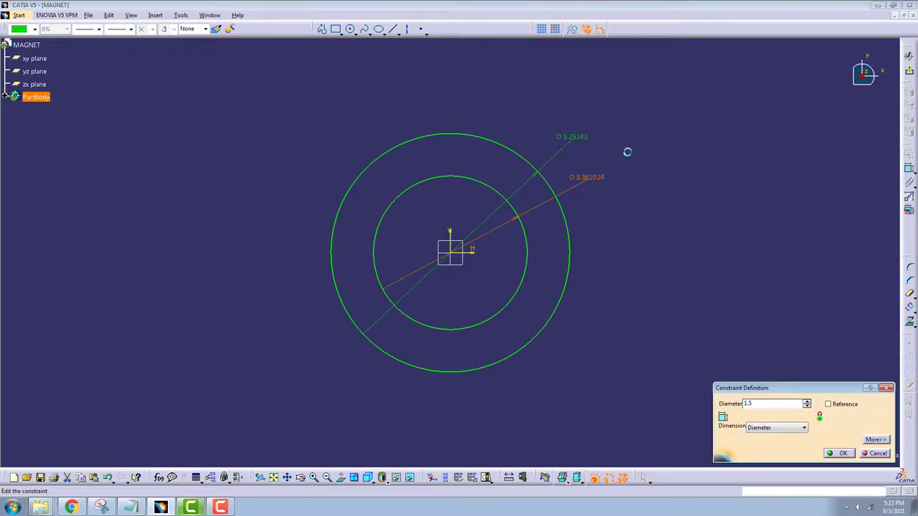
key(Return)
double_click(575, 137)
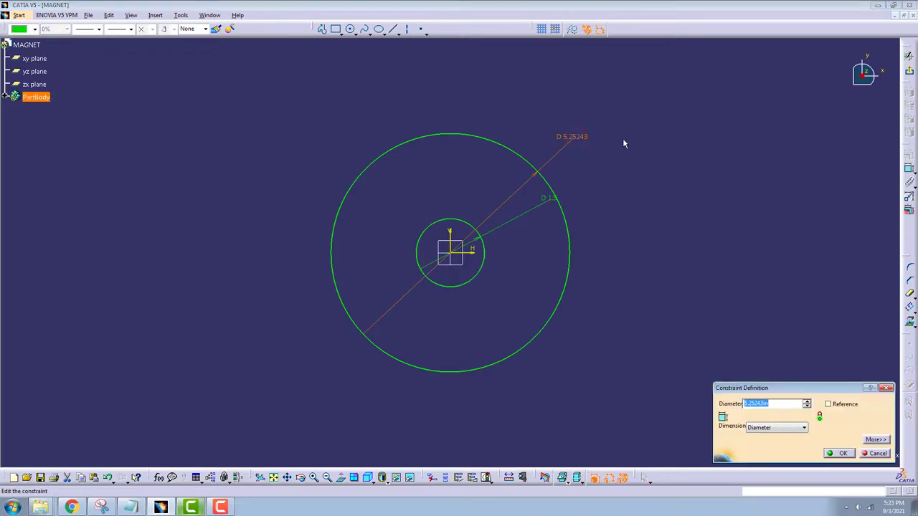
key(Return)
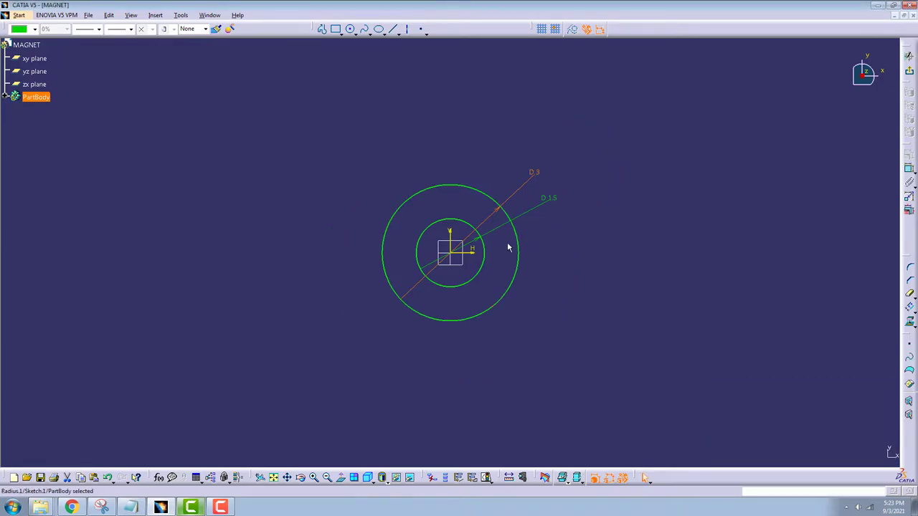
mouse_move(507, 247)
ctrl+middle_down()
mouse_move(473, 159)
mouse_move(305, 185)
ctrl+middle_up()
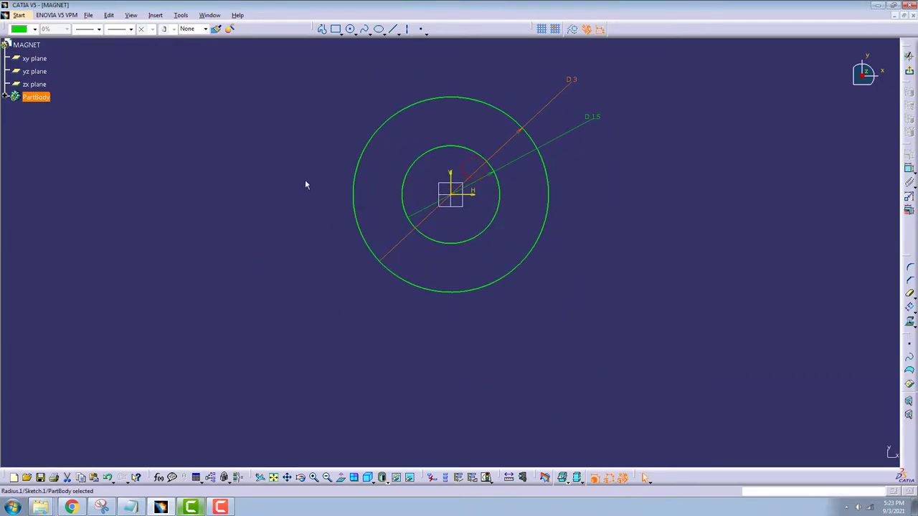
- Hide the three reference planes
click(7, 96)
right_click(42, 61)
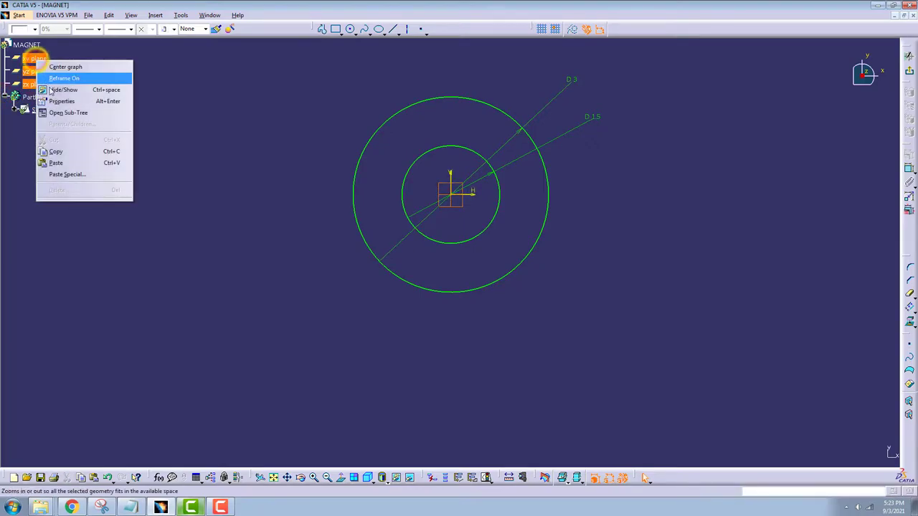
click(63, 89)
click(288, 90)
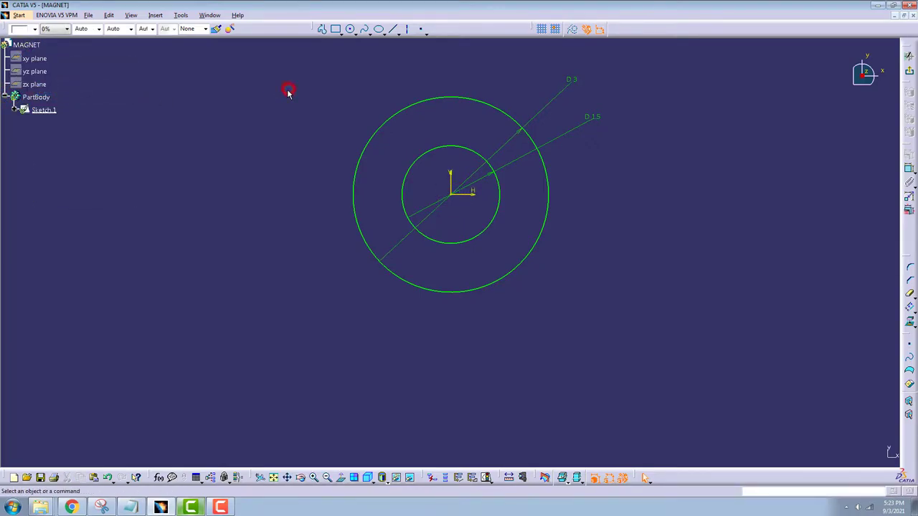
- Draw the left tapered leg profile from the outer circle to the inner circle
click(323, 30)
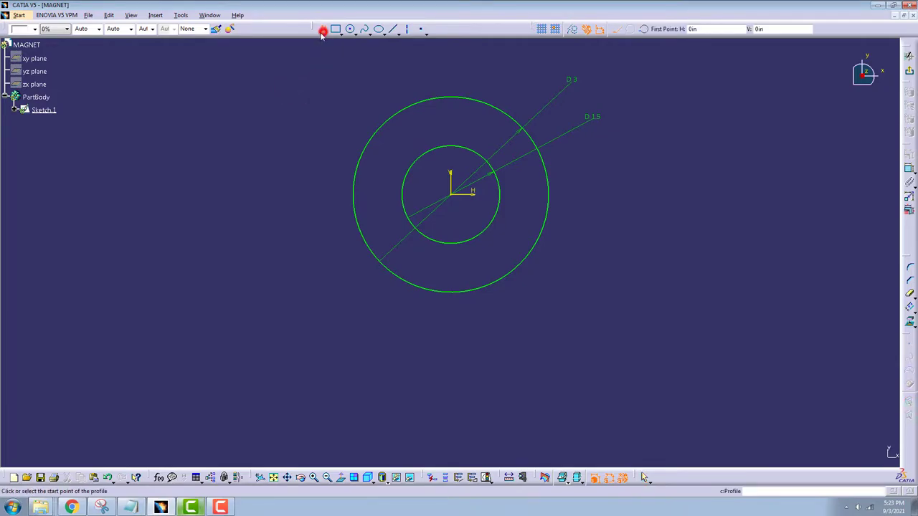
click(354, 208)
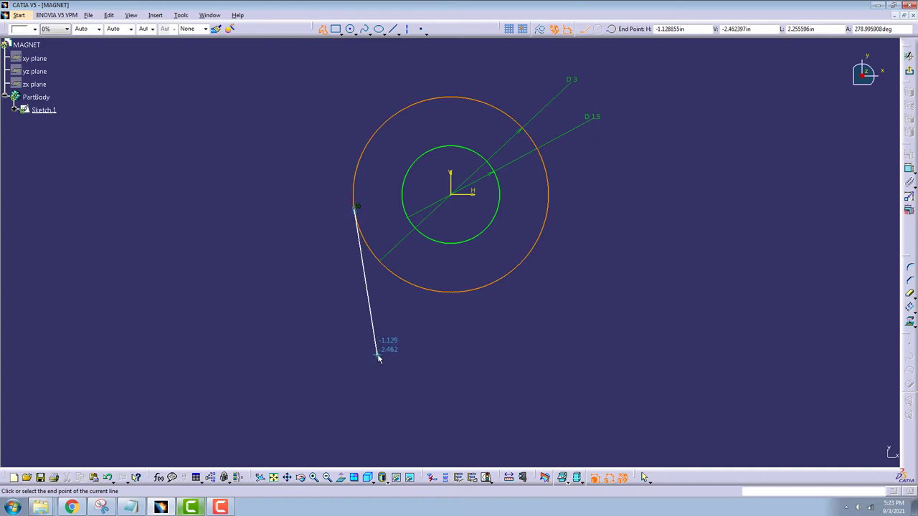
click(377, 355)
click(429, 354)
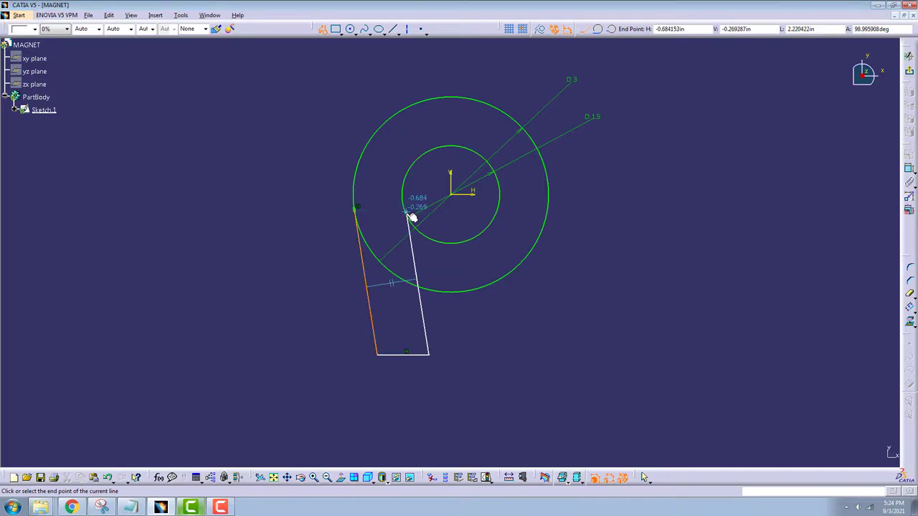
click(408, 214)
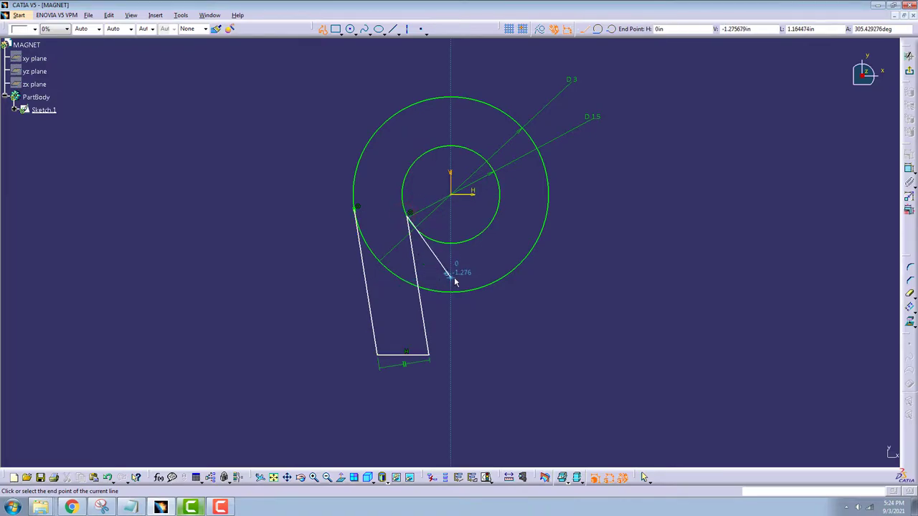
key(Escape)
click(318, 101)
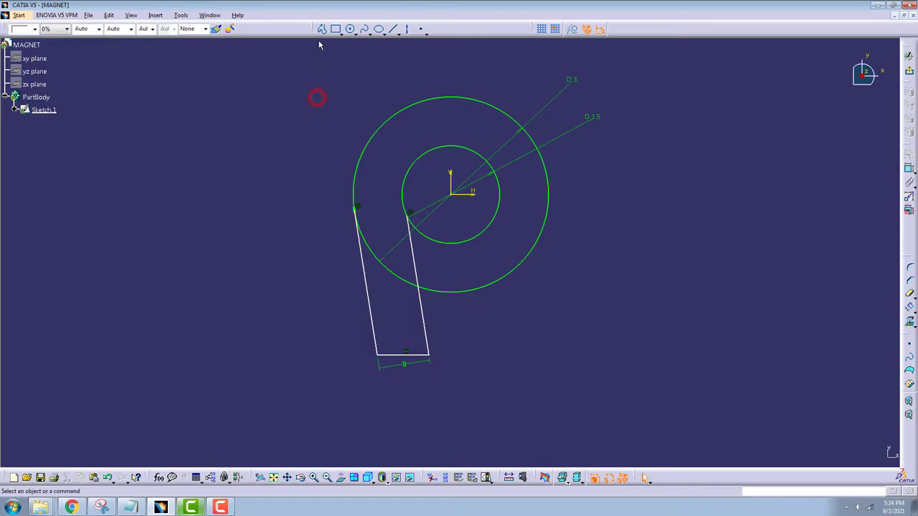
- Draw the right tapered leg profile from the outer circle to the inner circle
click(322, 29)
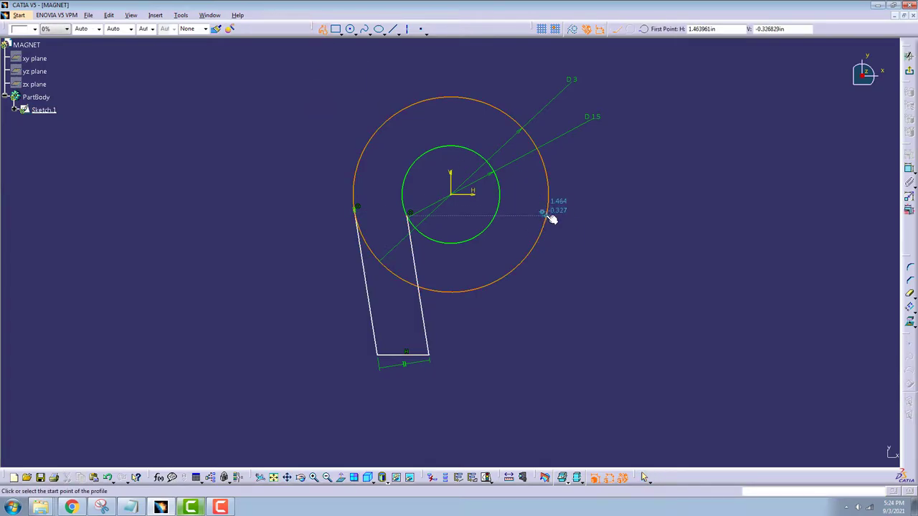
click(546, 217)
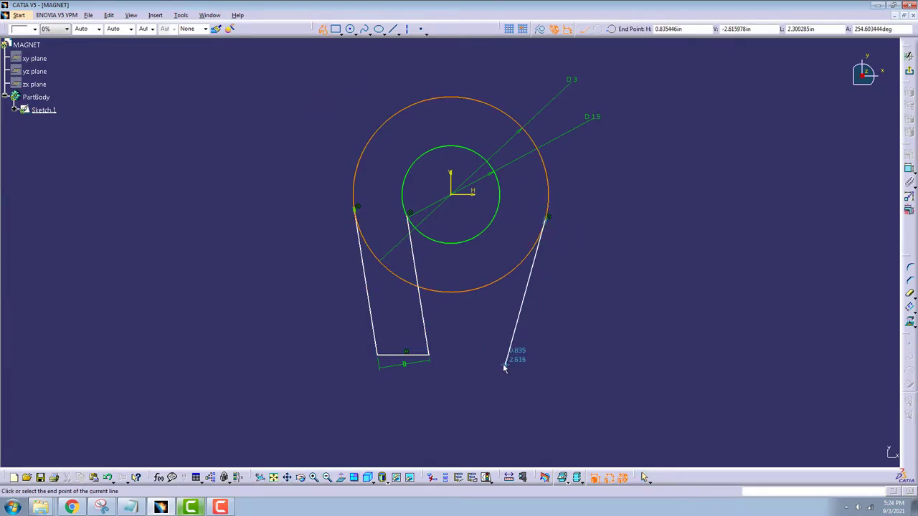
click(506, 353)
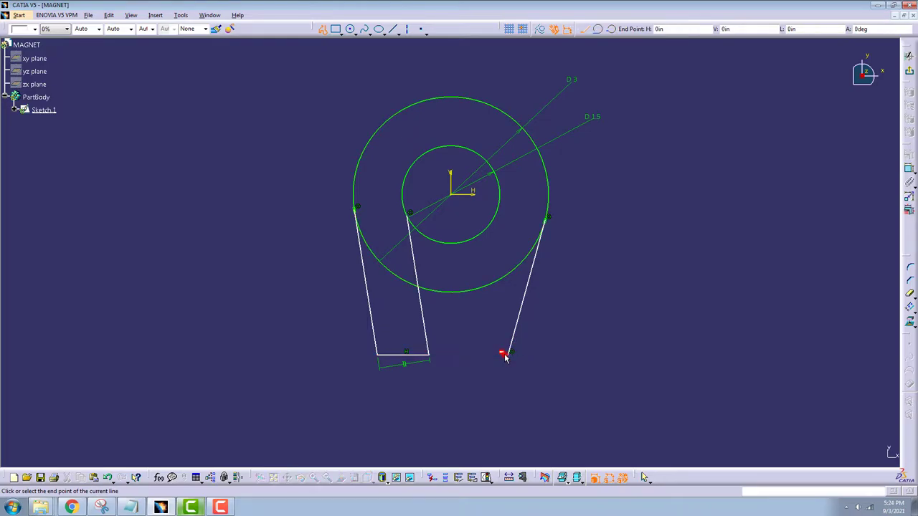
click(468, 354)
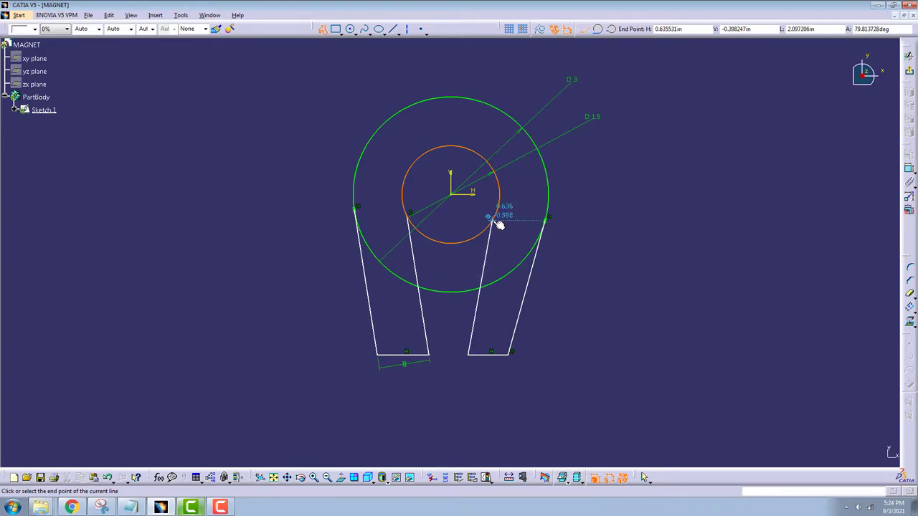
click(491, 220)
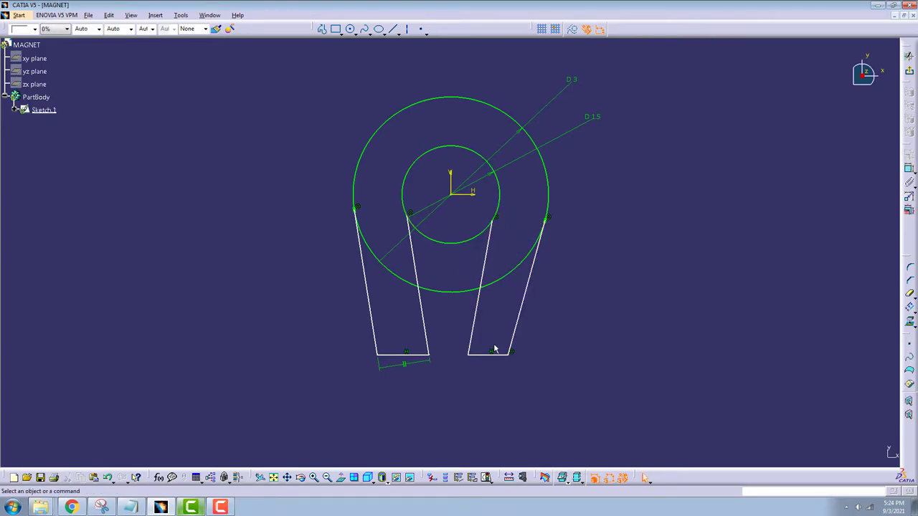
- Delete the bottom width dimension and make the right inner leg tangent to the inner circle
right_click(408, 366)
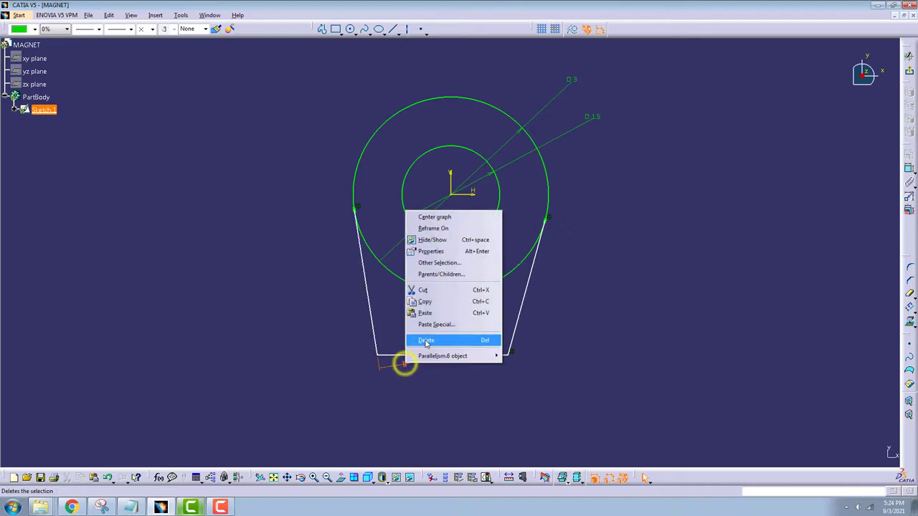
click(438, 340)
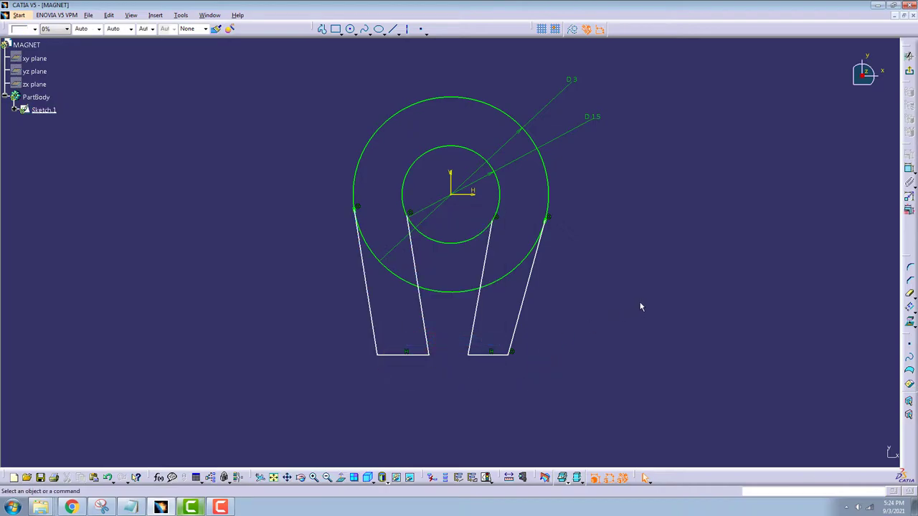
click(908, 169)
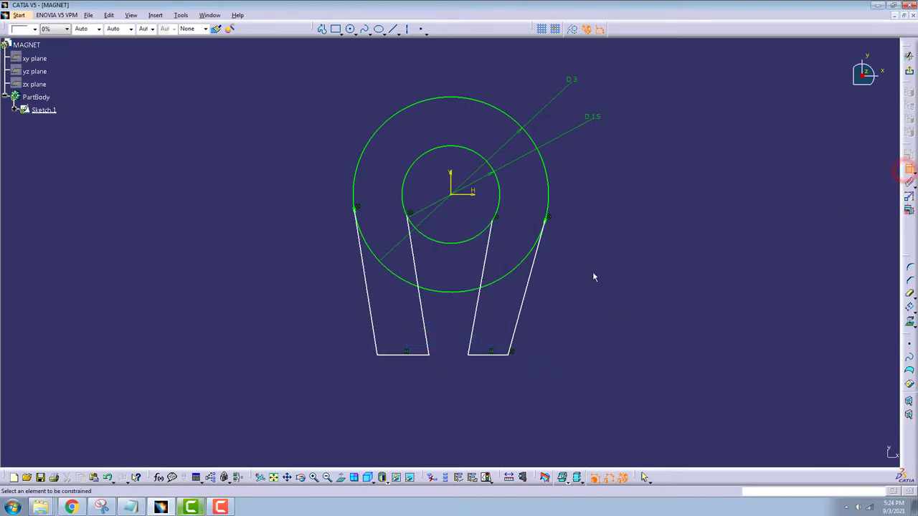
click(489, 248)
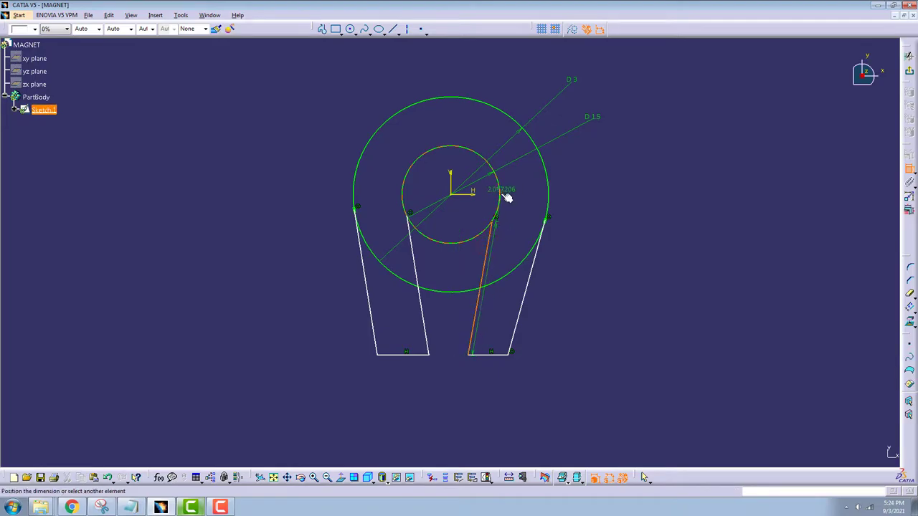
click(501, 200)
right_click(512, 209)
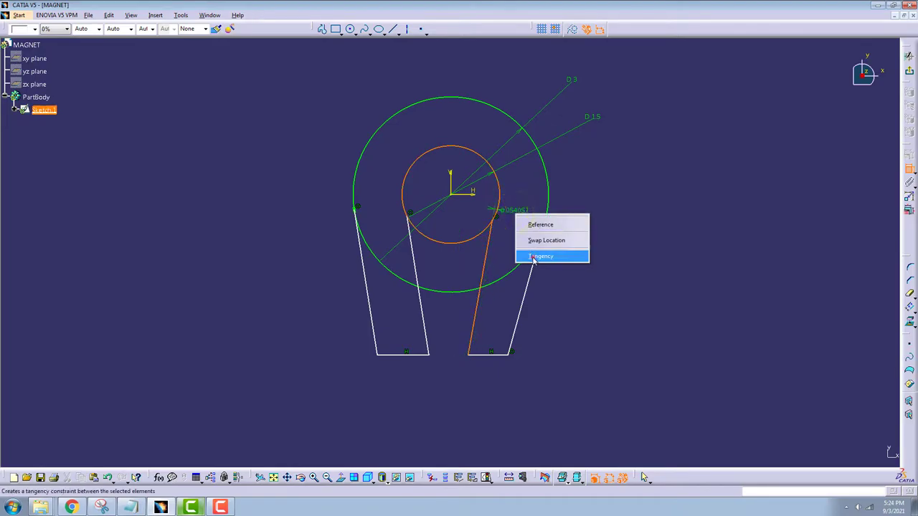
click(535, 255)
- Make the left inner leg line tangent to the inner circle
click(415, 253)
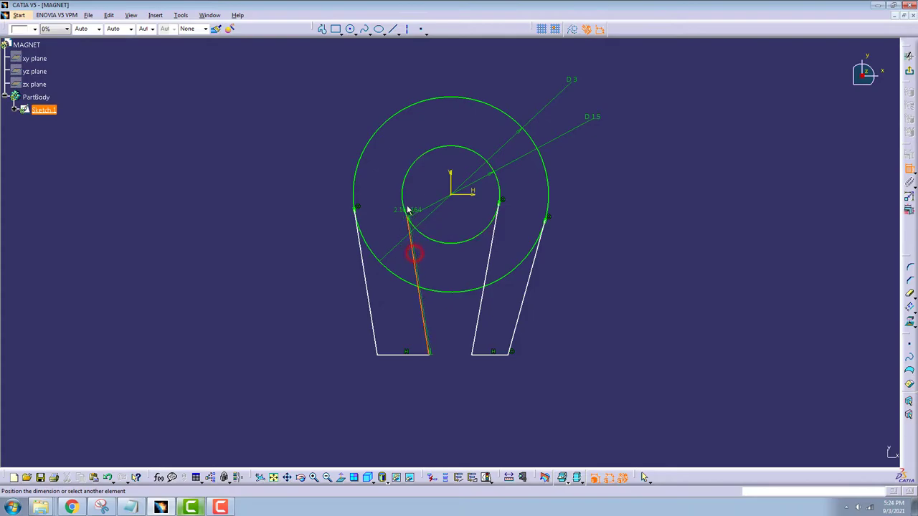
click(409, 189)
right_click(384, 226)
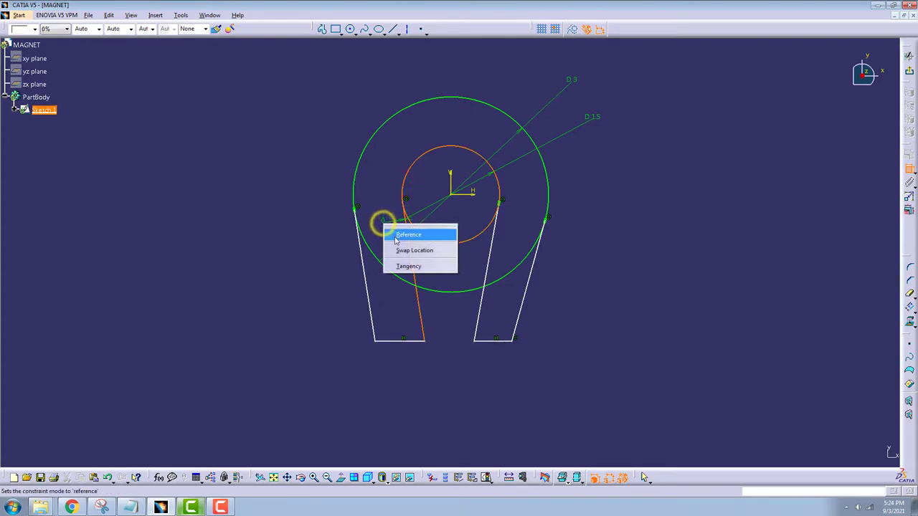
click(407, 264)
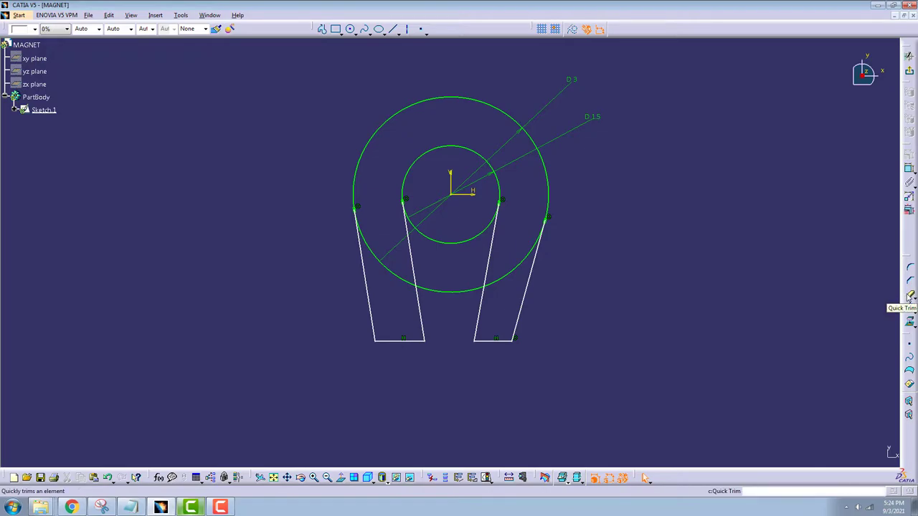
- Quick Trim the lower arcs of both circles and move the D 3 label clear
click(908, 297)
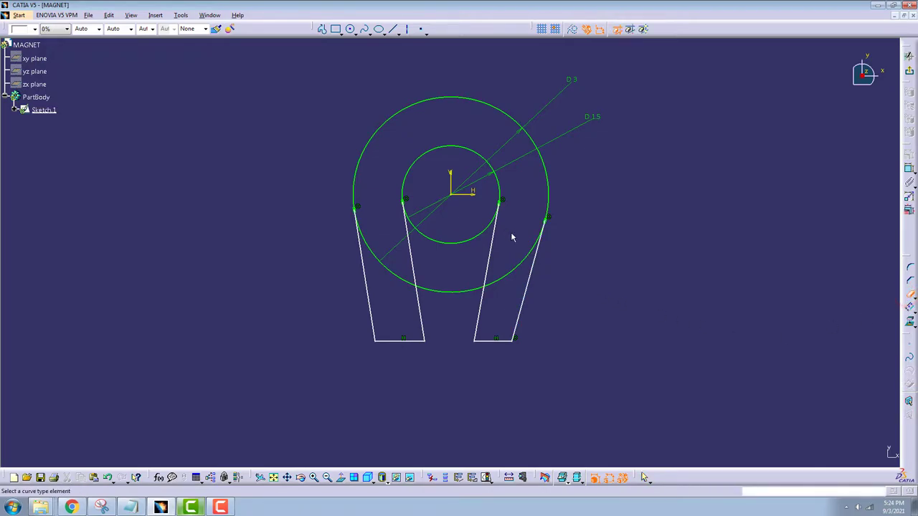
click(499, 279)
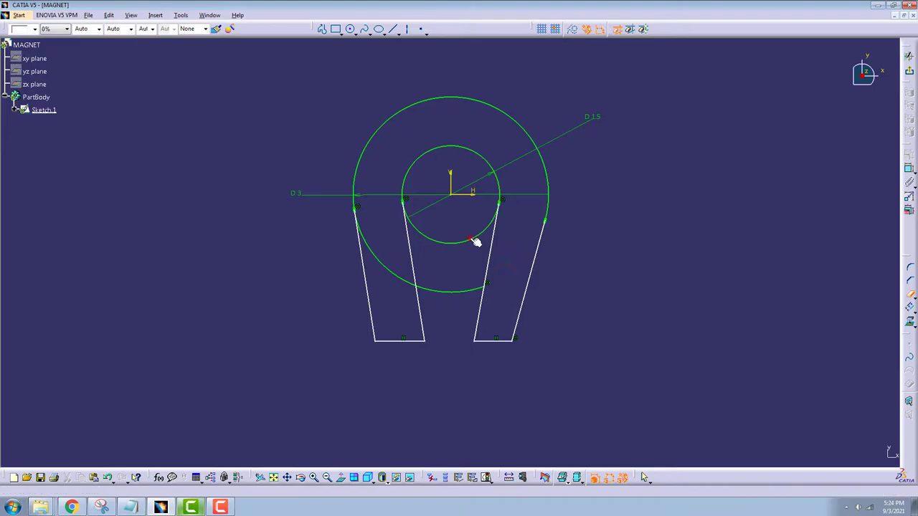
click(471, 243)
click(456, 292)
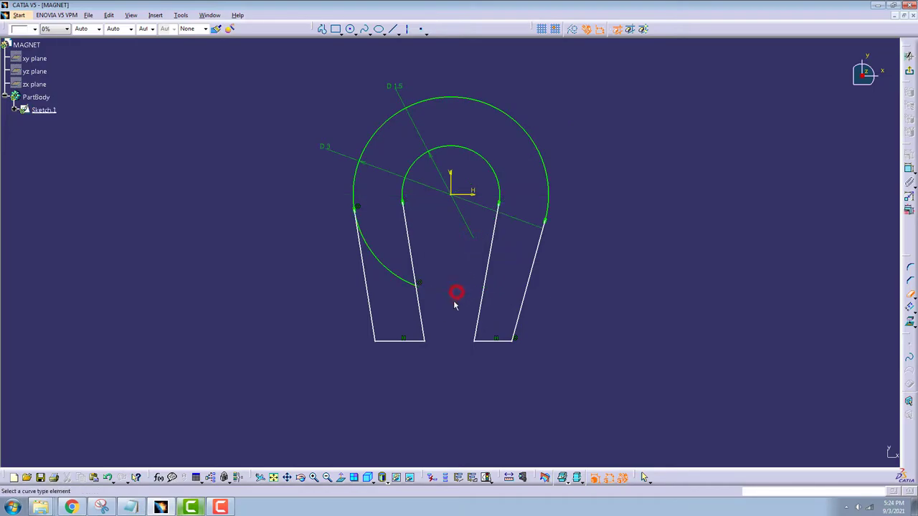
click(393, 278)
key(Escape)
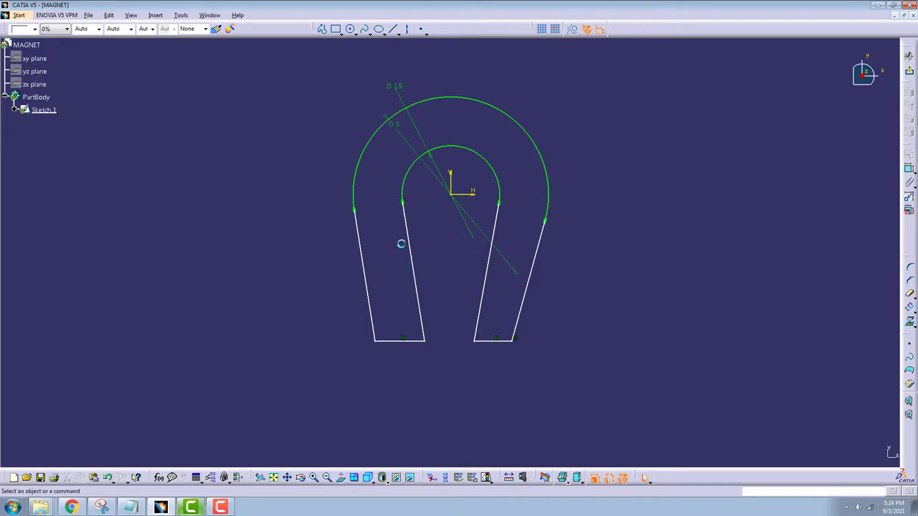
mouse_move(393, 124)
mouse_down()
mouse_move(349, 96)
mouse_move(392, 77)
mouse_up()
drag(394, 131, 414, 202)
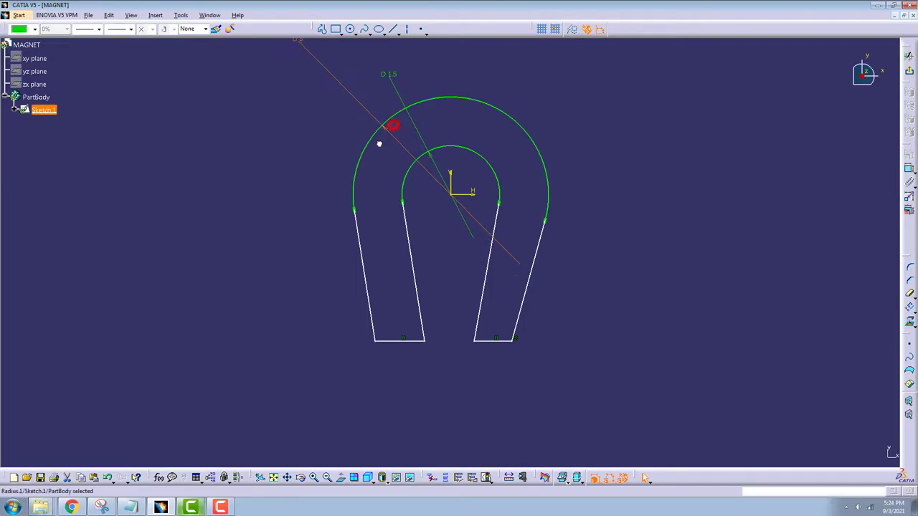
- Dimension the leg bottom widths (0.75934) and the 2.252841 leg height from the H axis
click(610, 289)
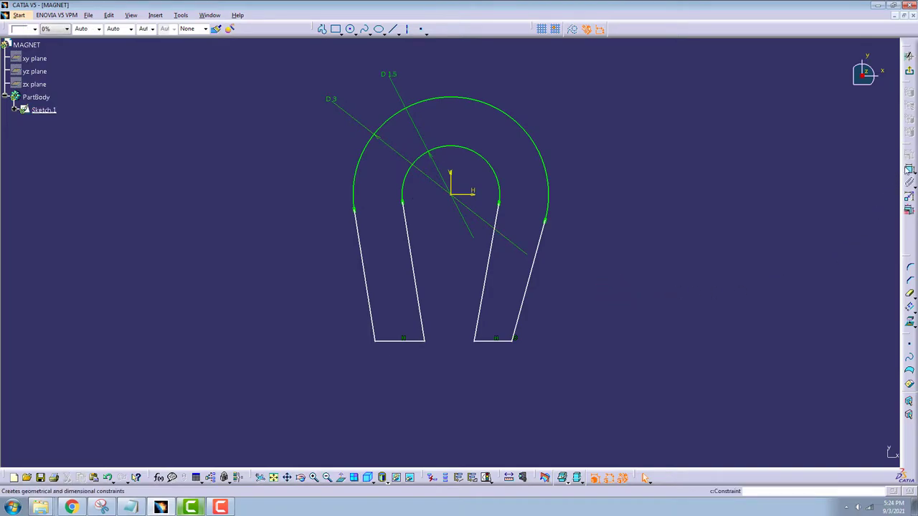
click(908, 168)
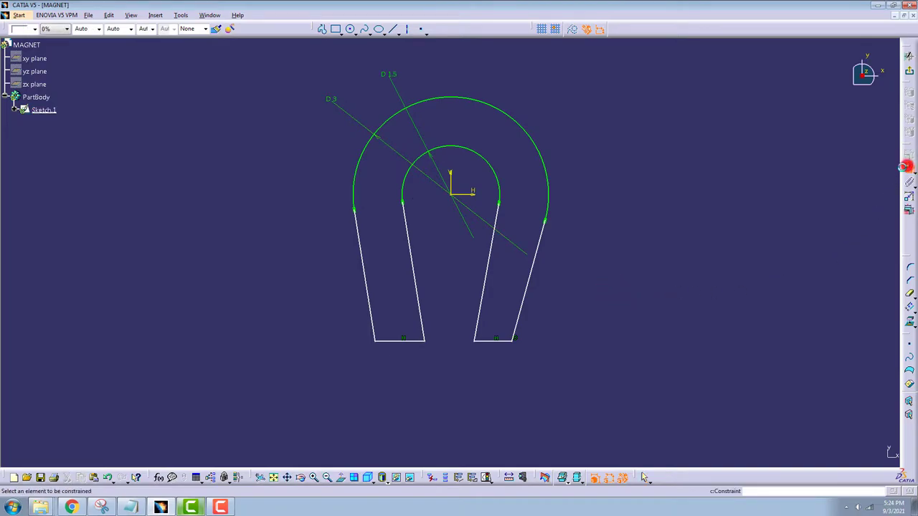
click(505, 341)
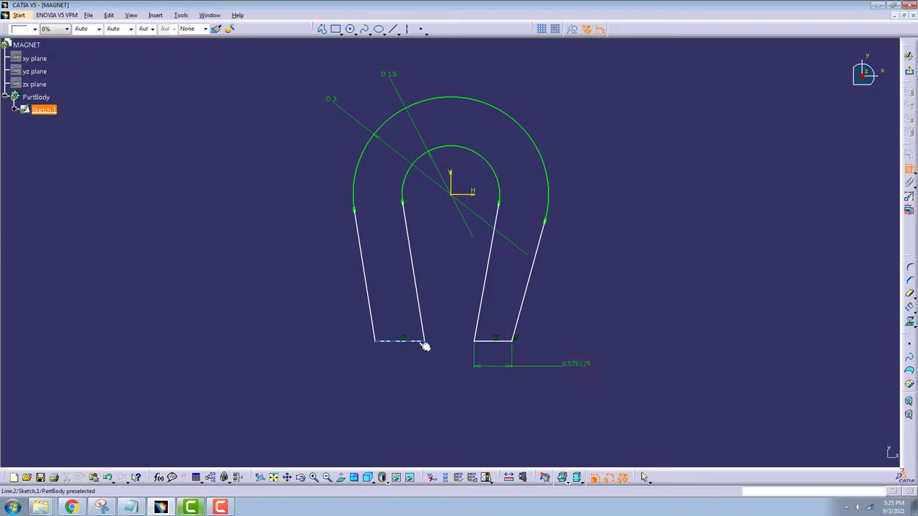
click(421, 343)
click(327, 366)
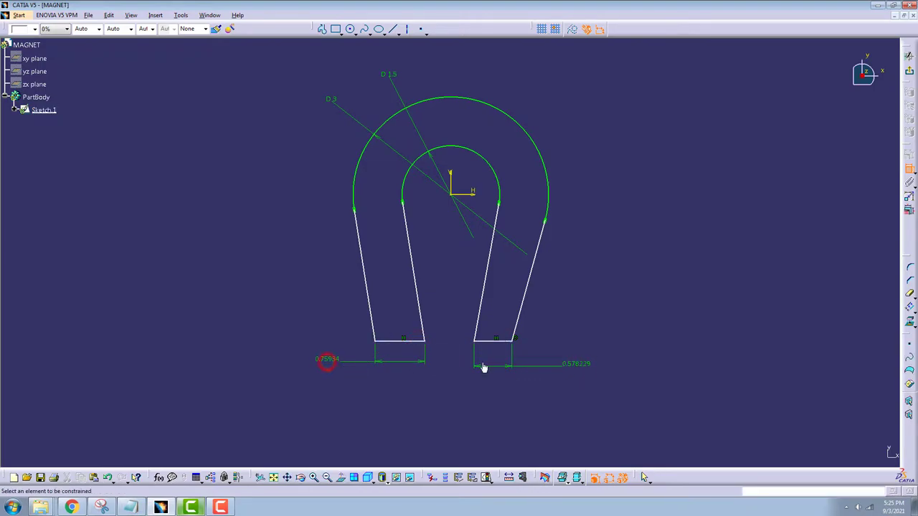
click(504, 342)
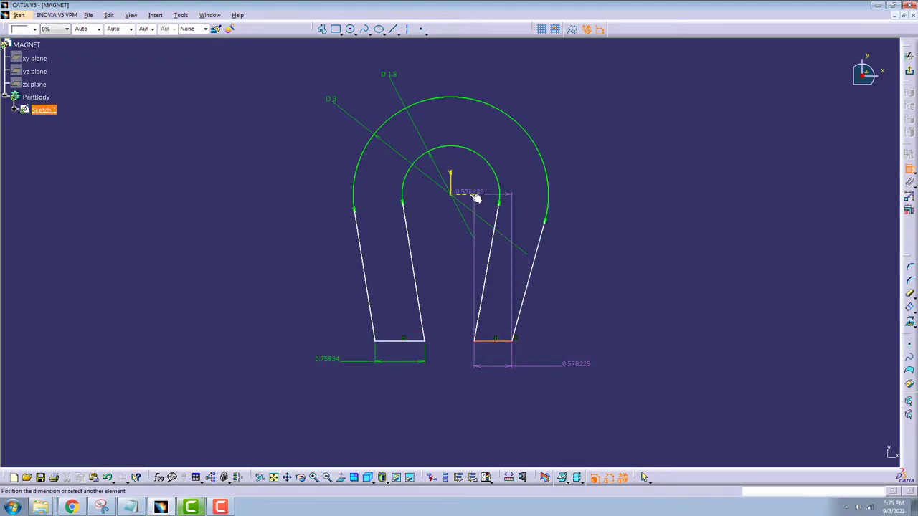
click(470, 192)
click(612, 272)
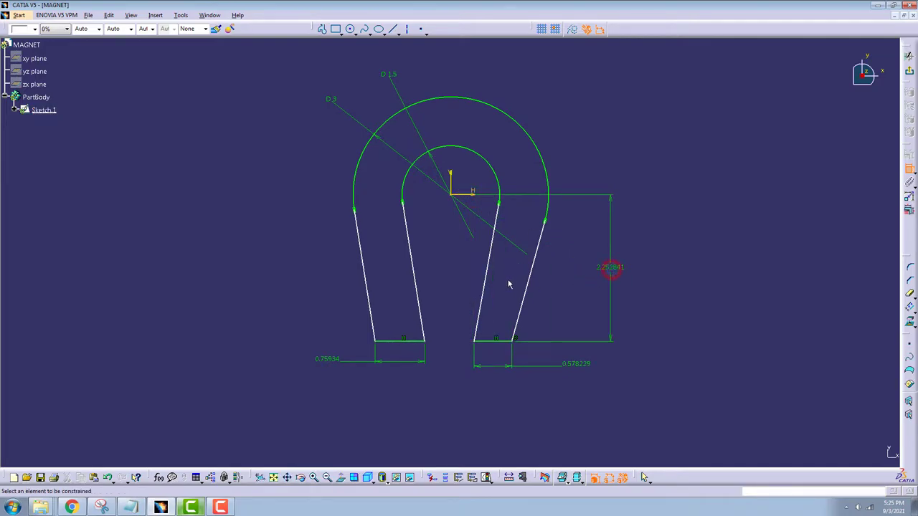
- Dimension each inner leg's angle to the V axis (10.186272° and 8.995908°)
click(488, 264)
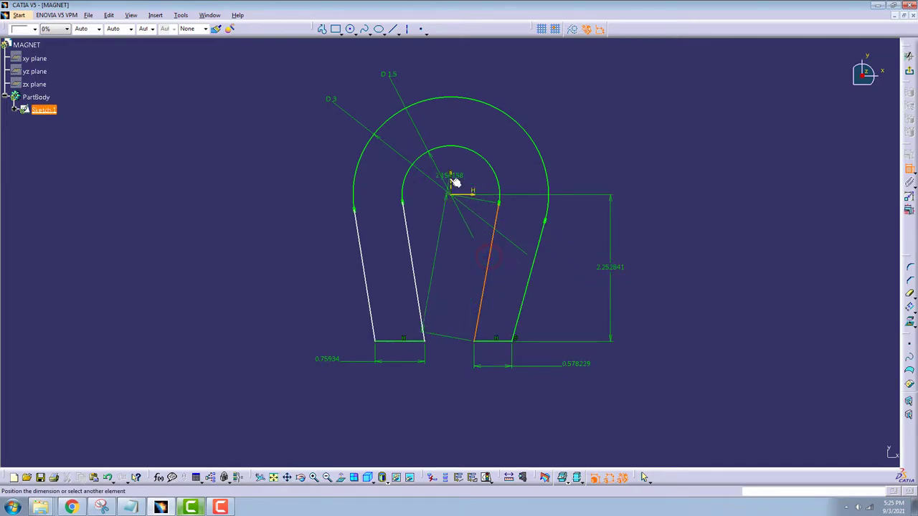
click(450, 179)
click(473, 248)
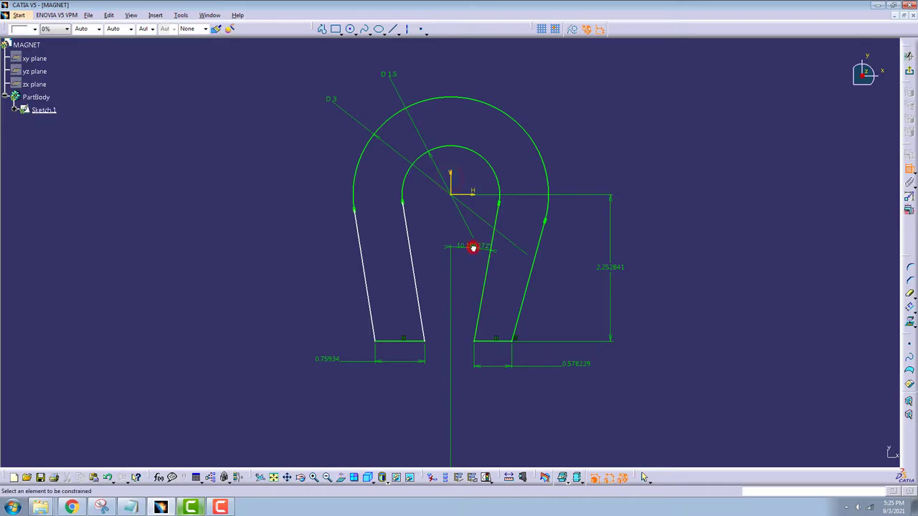
click(450, 182)
click(412, 232)
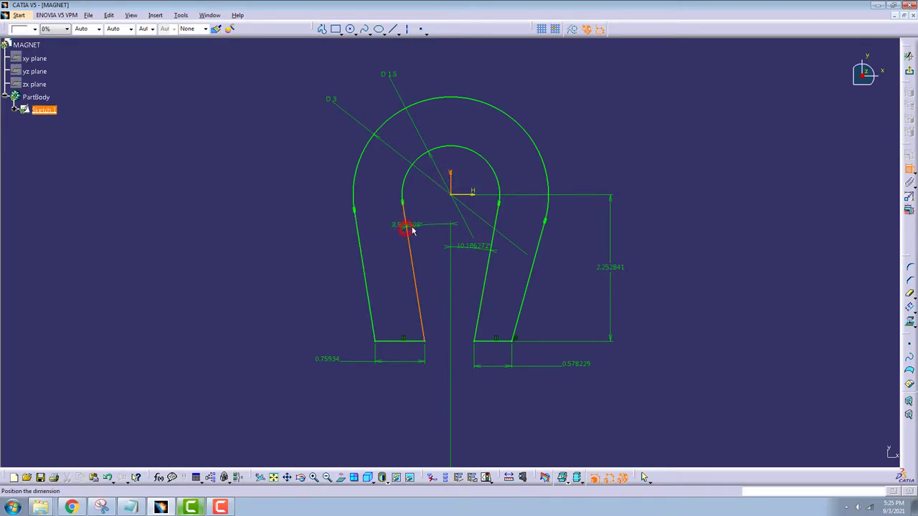
click(431, 235)
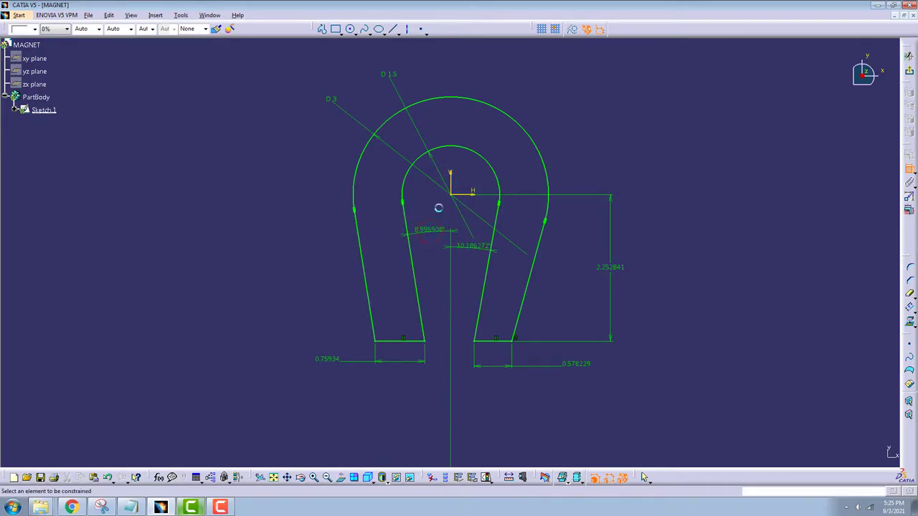
- Set both inner leg angles to 5°
double_click(431, 230)
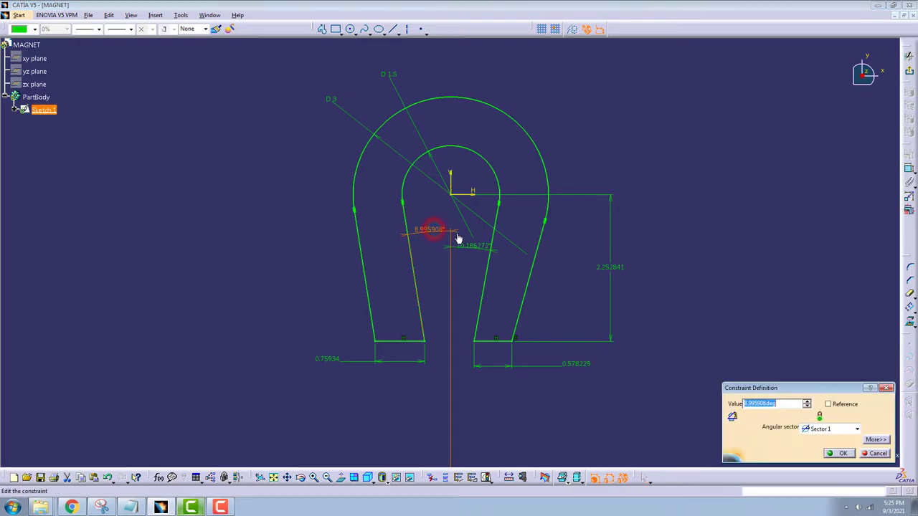
text(5)
key(Return)
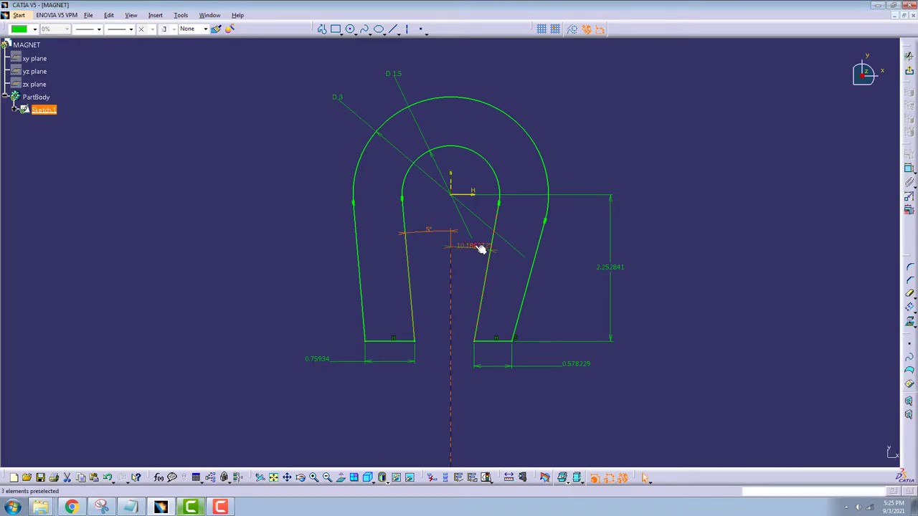
double_click(473, 246)
key(Return)
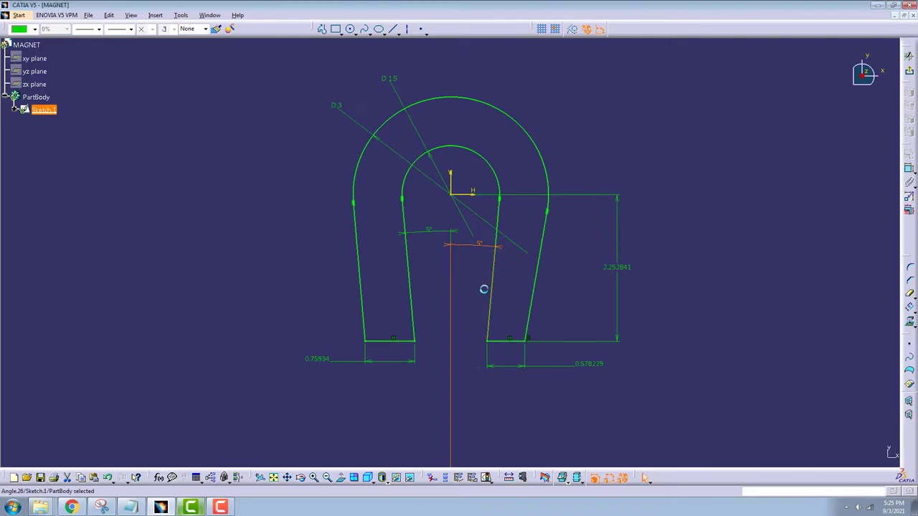
- Set the leg height to 1.5 and both leg-bottom widths to 0.75
double_click(618, 267)
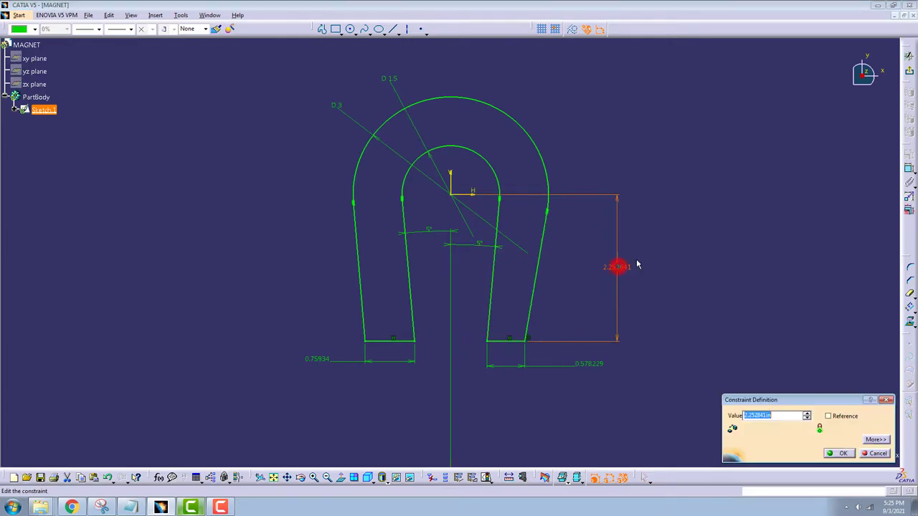
text(1.5)
key(Return)
double_click(594, 316)
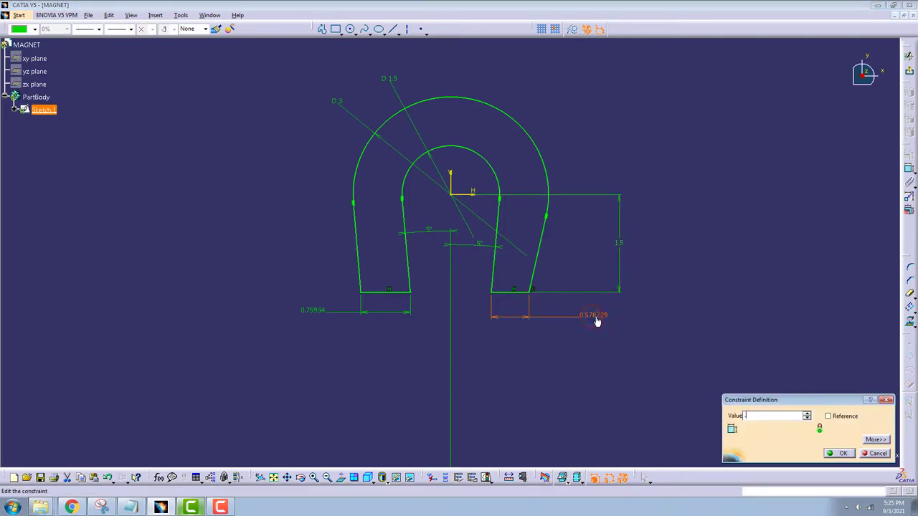
text(0.75)
key(Return)
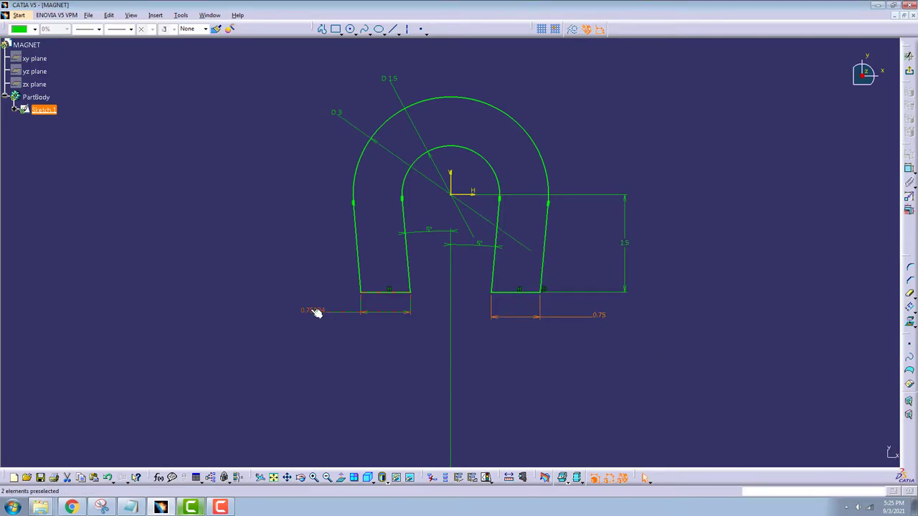
double_click(312, 310)
text(.75)
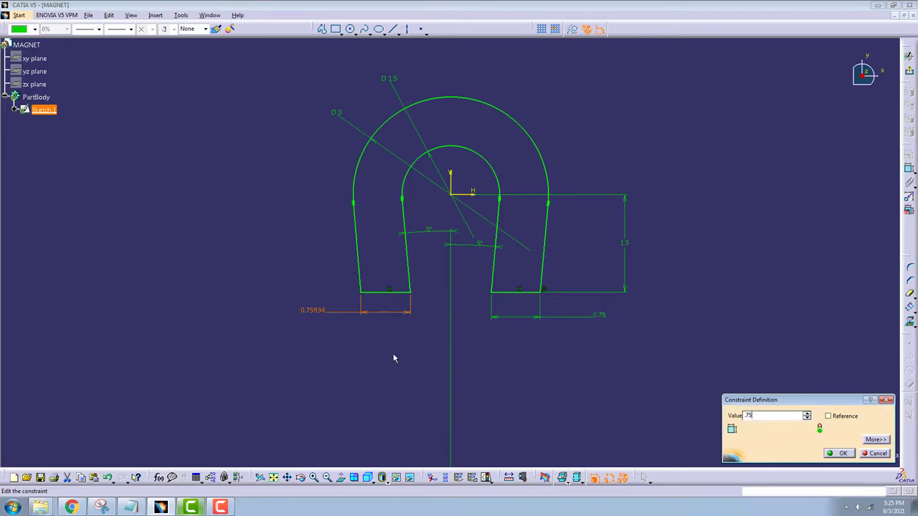
key(Return)
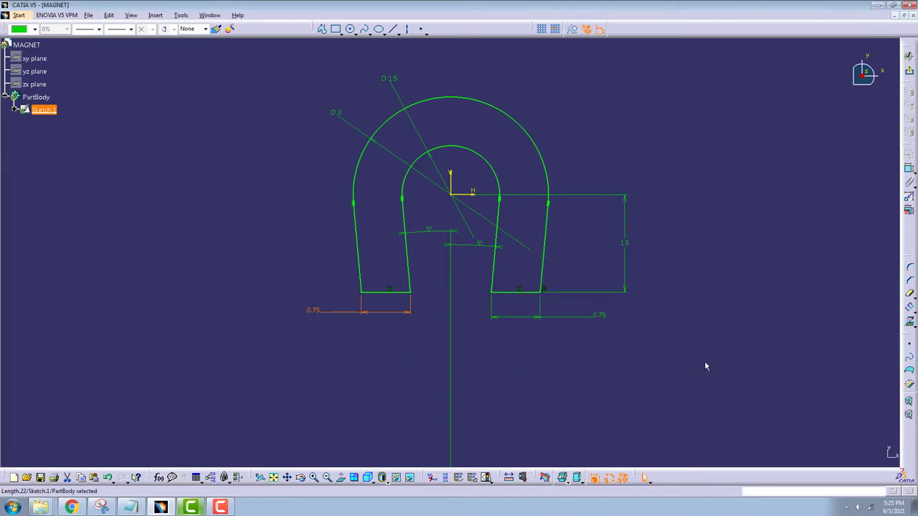
- Exit the sketcher and pad the horseshoe sketch 0.75 in thick as Pad.1
click(909, 73)
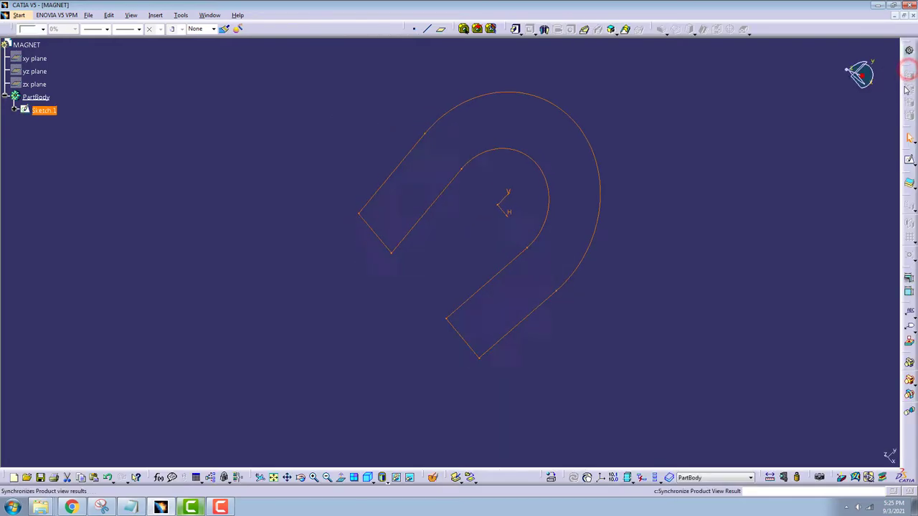
click(515, 30)
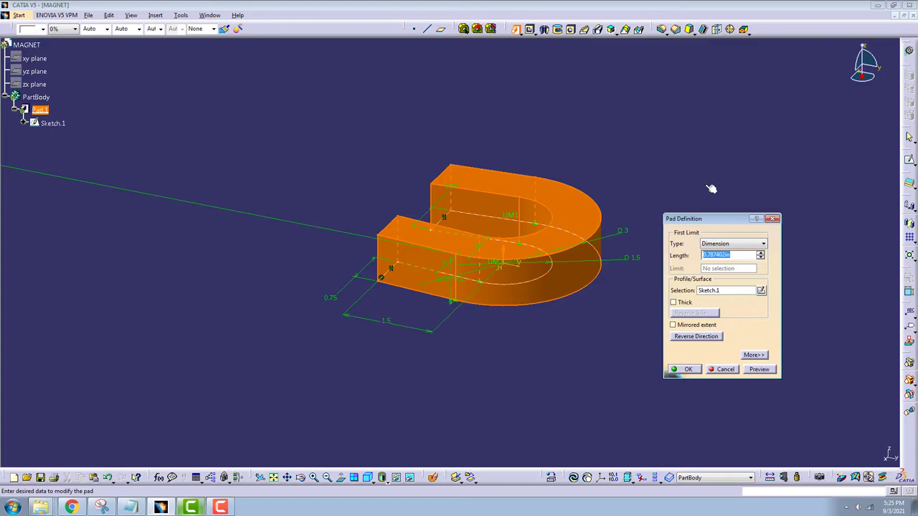
click(750, 369)
mouse_move(585, 356)
middle_down()
mouse_move(477, 135)
mouse_move(455, 129)
mouse_move(311, 235)
mouse_move(504, 194)
mouse_move(579, 192)
mouse_move(458, 194)
mouse_move(348, 148)
mouse_move(305, 197)
mouse_move(303, 208)
mouse_move(323, 212)
middle_up()
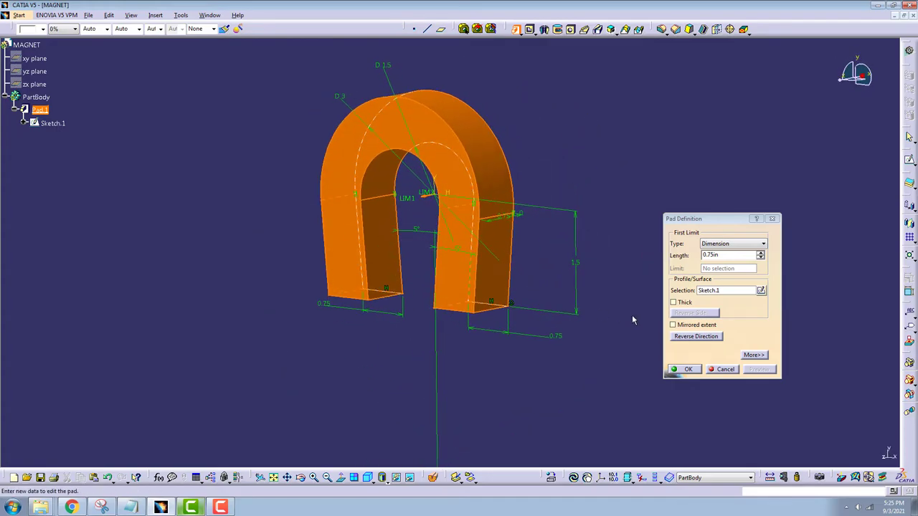
click(688, 370)
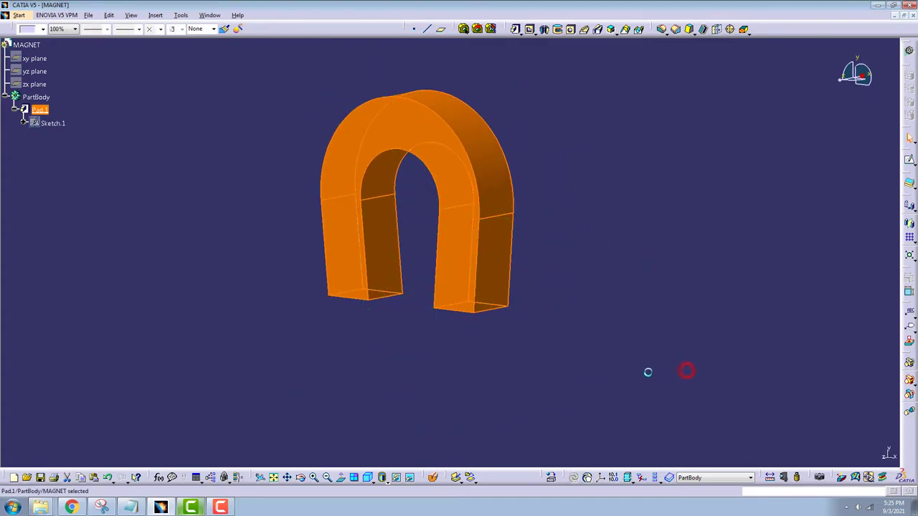
click(278, 290)
mouse_move(303, 317)
middle_down()
mouse_move(338, 242)
mouse_move(420, 133)
mouse_move(347, 276)
mouse_move(351, 311)
mouse_move(301, 219)
middle_up()
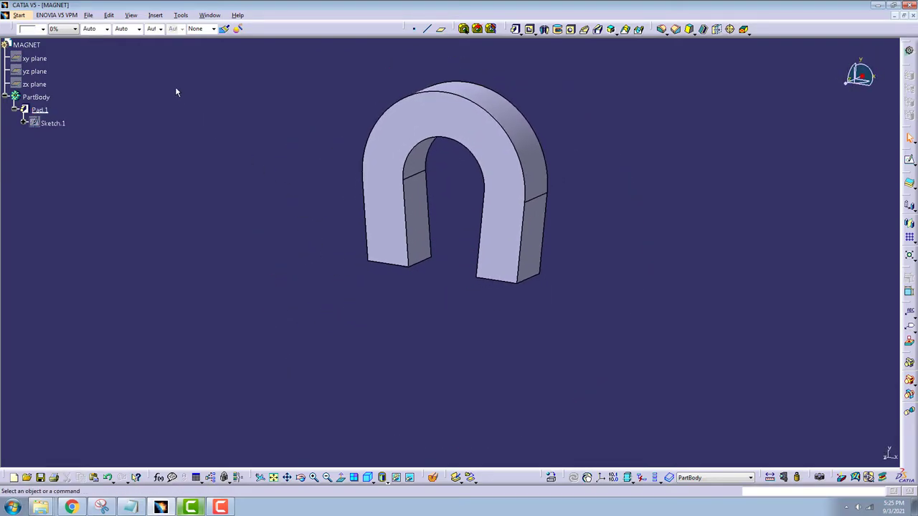
- Insert two new bodies, Body.2 and Body.3, into the part
click(153, 18)
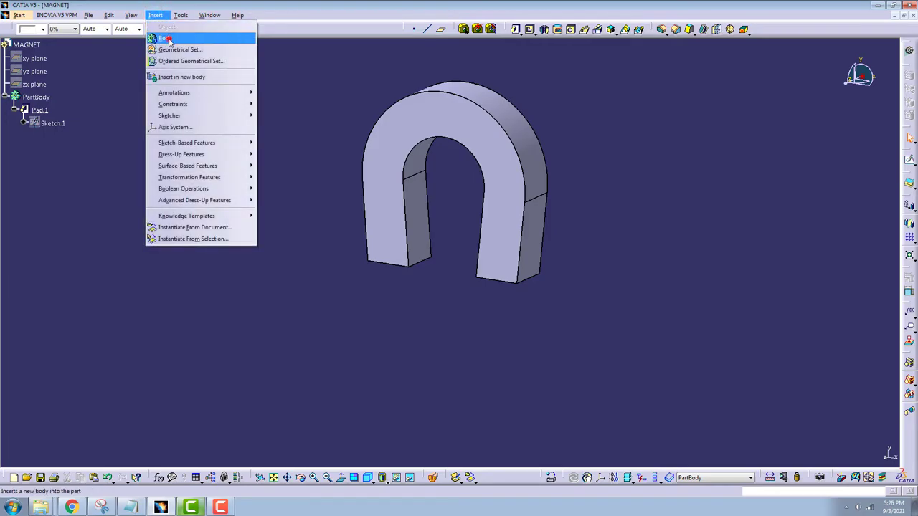
click(169, 40)
click(519, 276)
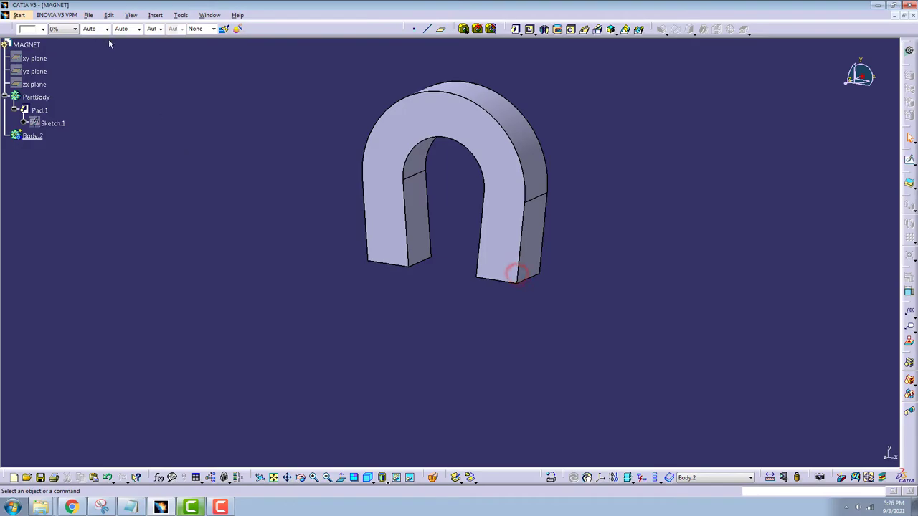
click(156, 16)
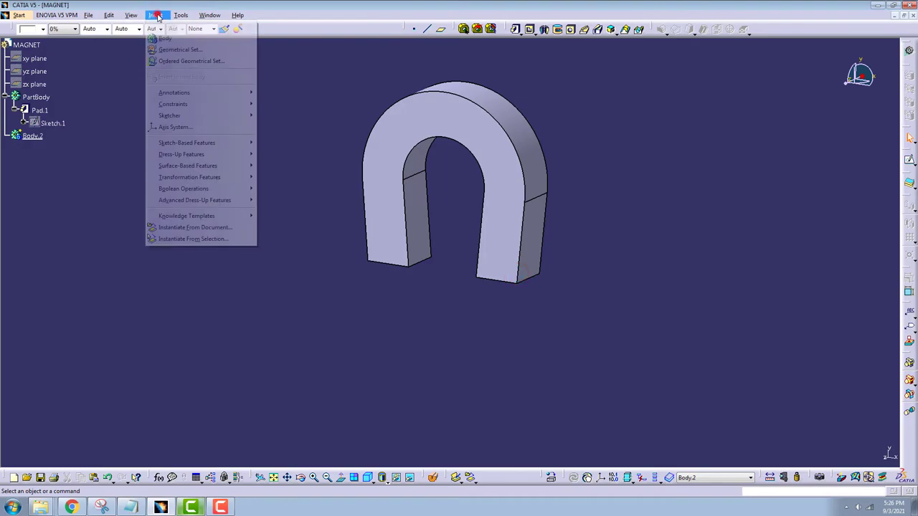
click(184, 39)
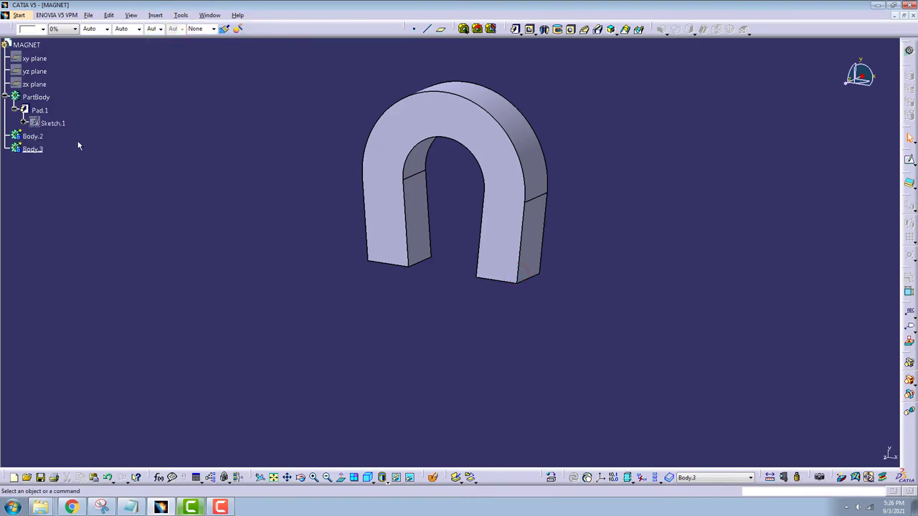
- Define Body.2 as the in-work object
click(43, 138)
right_click(43, 138)
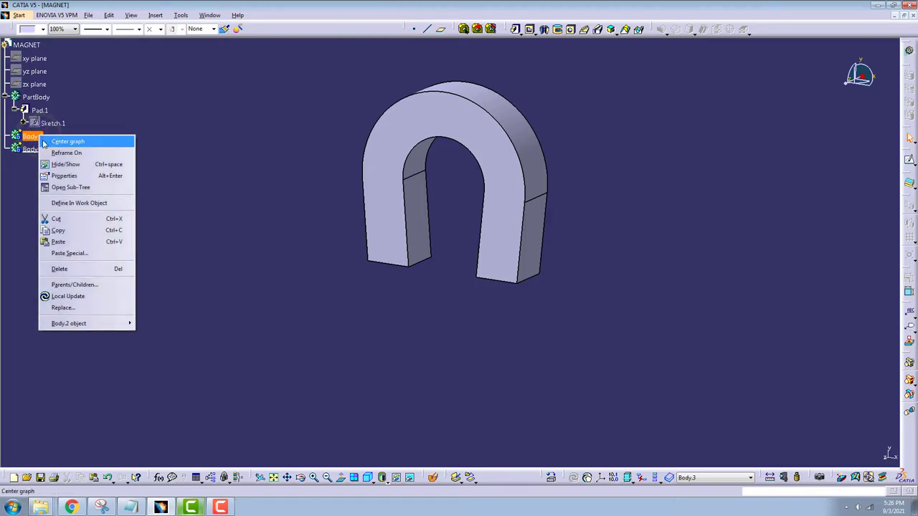
click(96, 204)
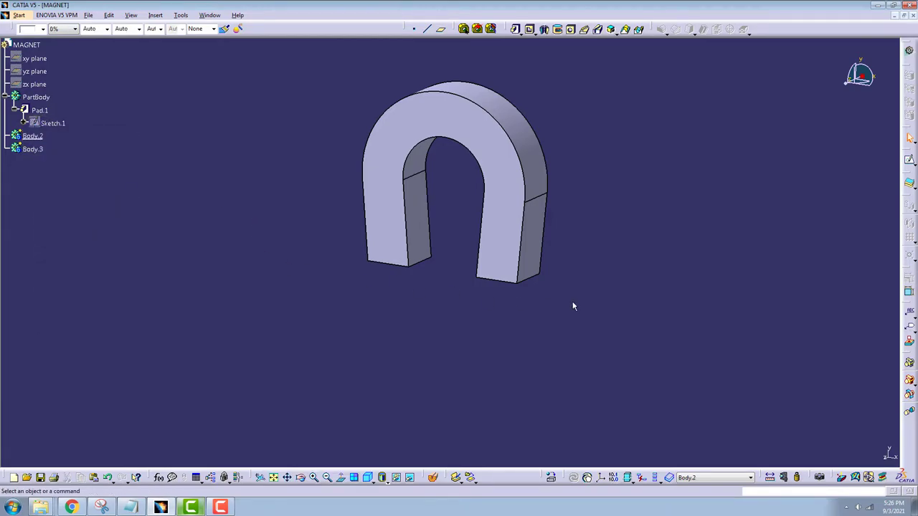
- Create Sketch.2 on the left leg's end face by projecting its outline, then start a pad
click(908, 162)
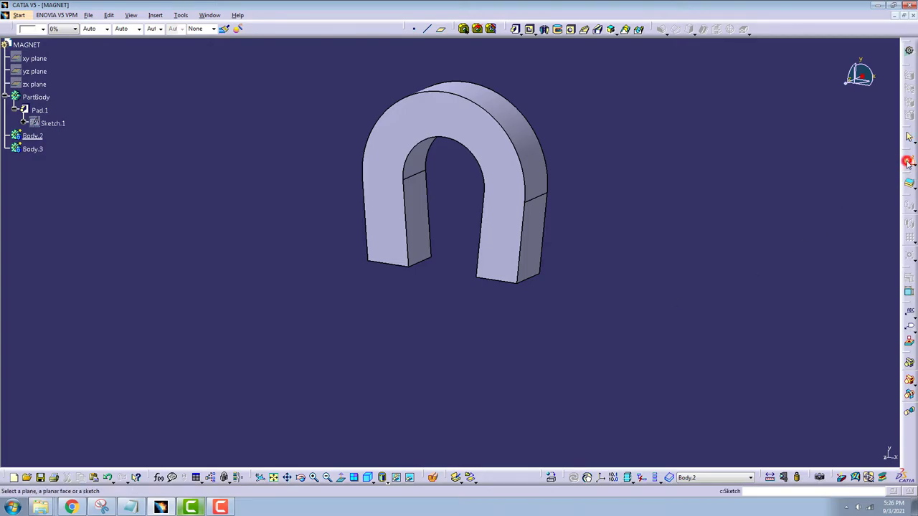
mouse_move(417, 349)
middle_down()
mouse_move(430, 170)
mouse_move(432, 188)
middle_up()
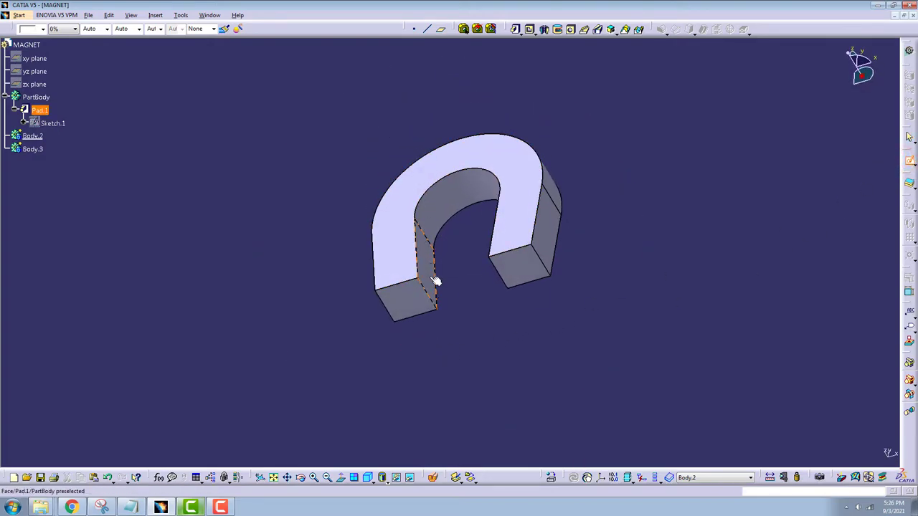
click(408, 297)
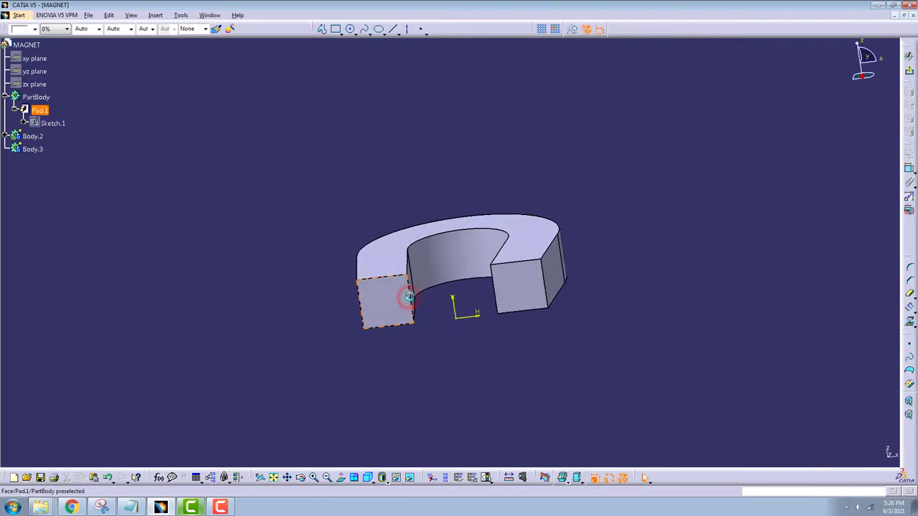
click(909, 324)
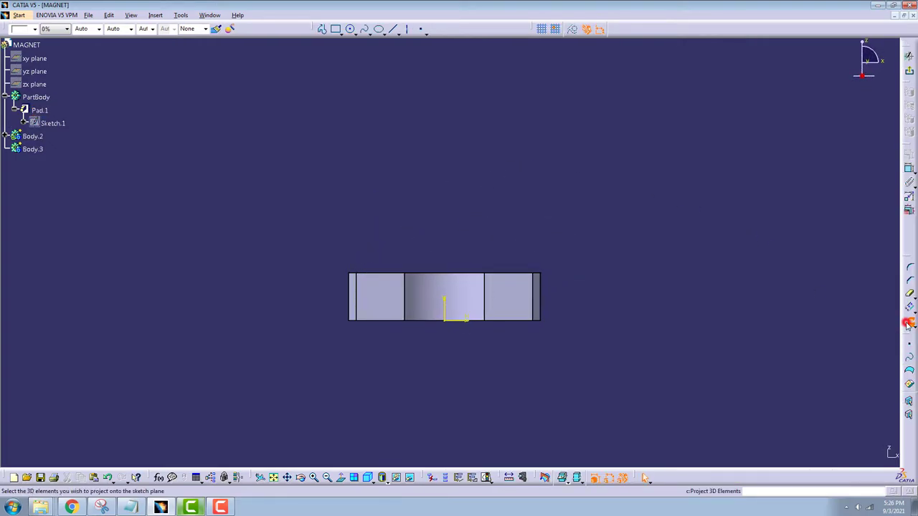
click(388, 299)
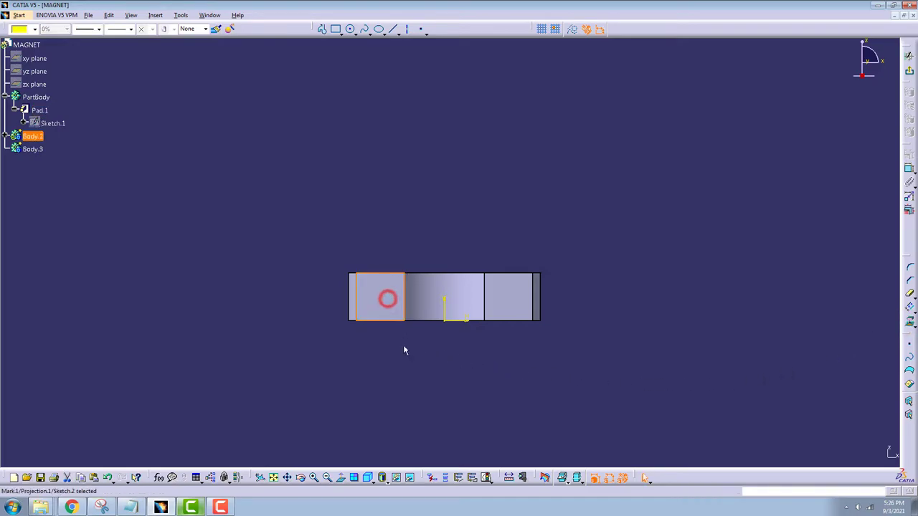
click(908, 70)
click(516, 30)
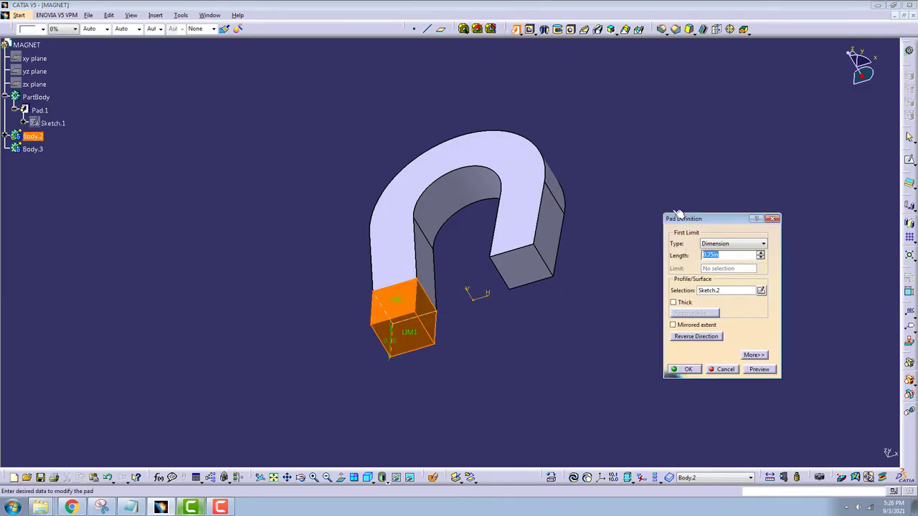
- Pad the left end sketch 0.75 in along a Pad.1 leg edge instead of normal to profile
click(751, 355)
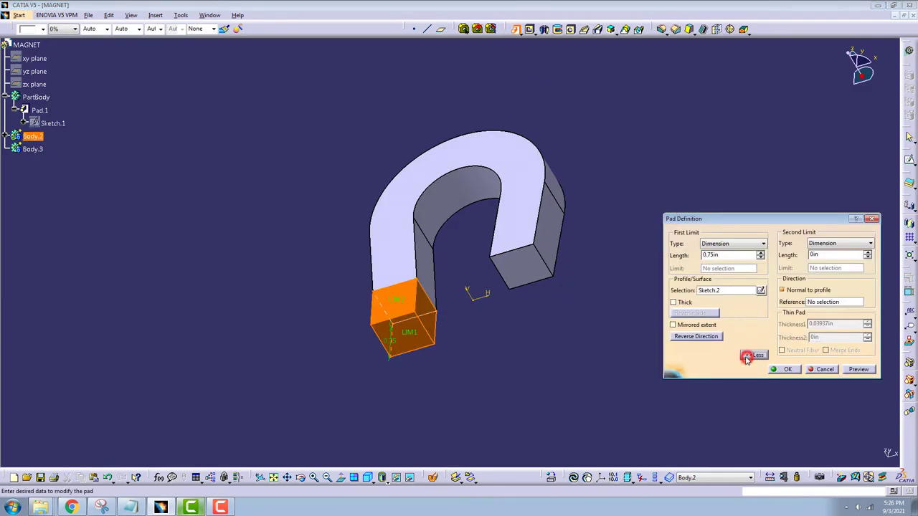
click(800, 292)
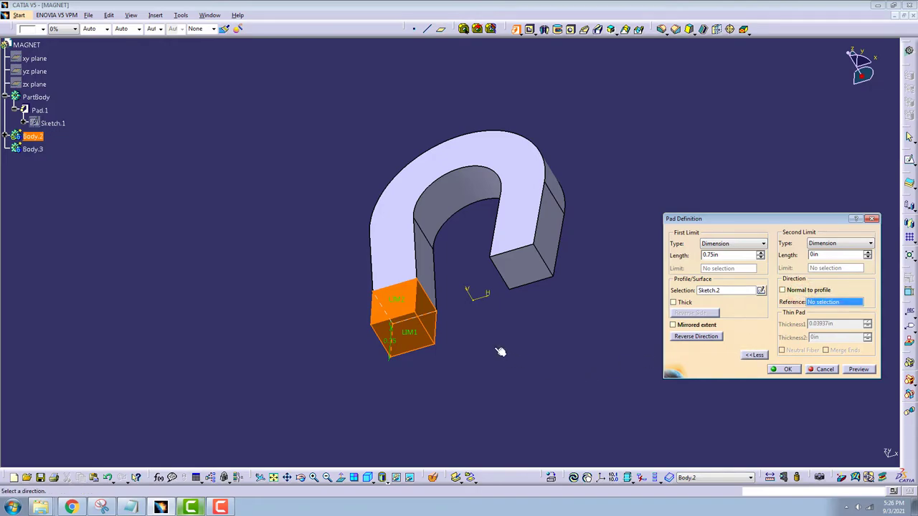
middle_drag(501, 352, 452, 270)
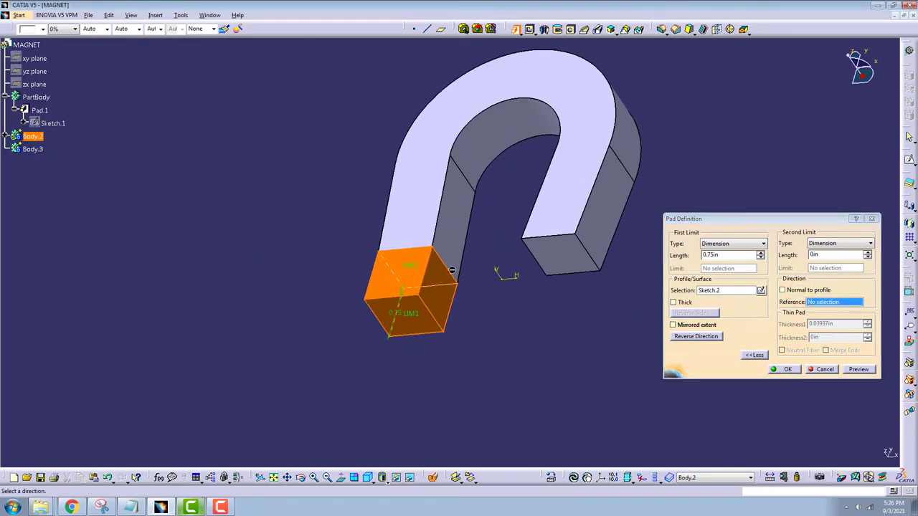
click(438, 222)
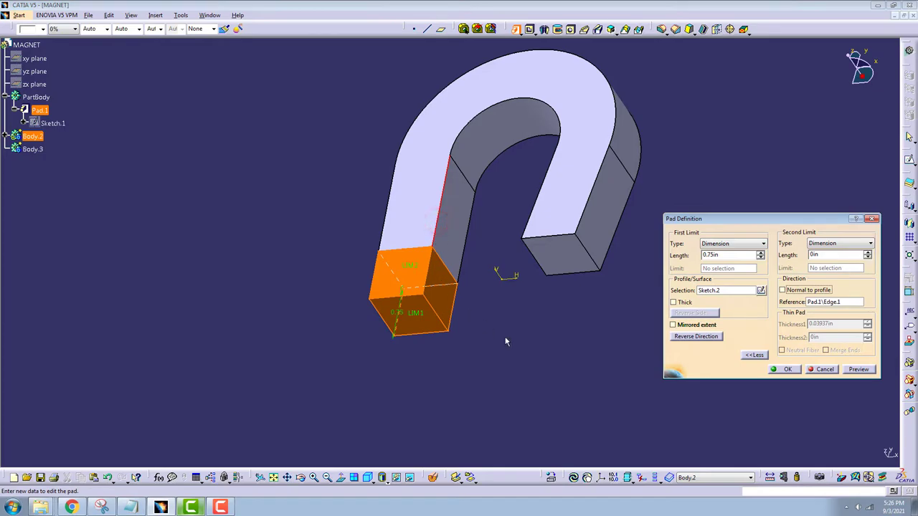
click(788, 369)
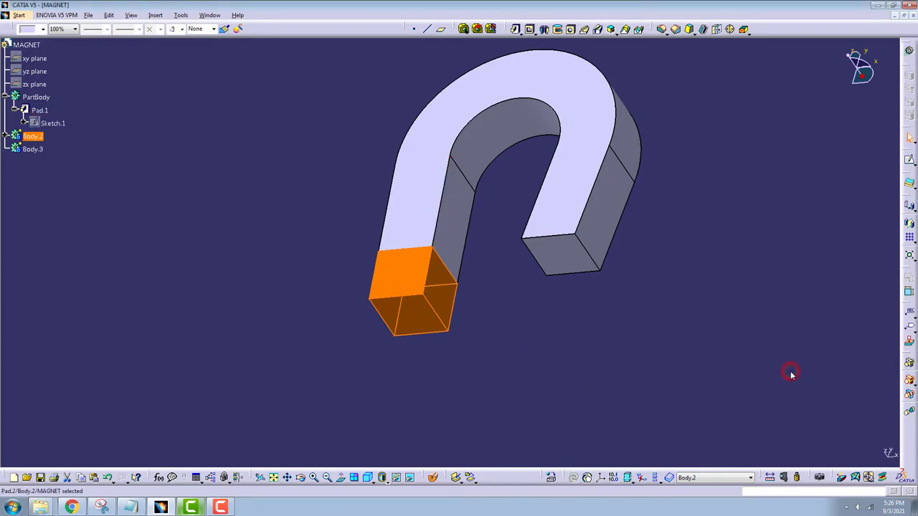
- Define Body.3 as the in-work object
click(5, 137)
click(55, 193)
right_click(31, 174)
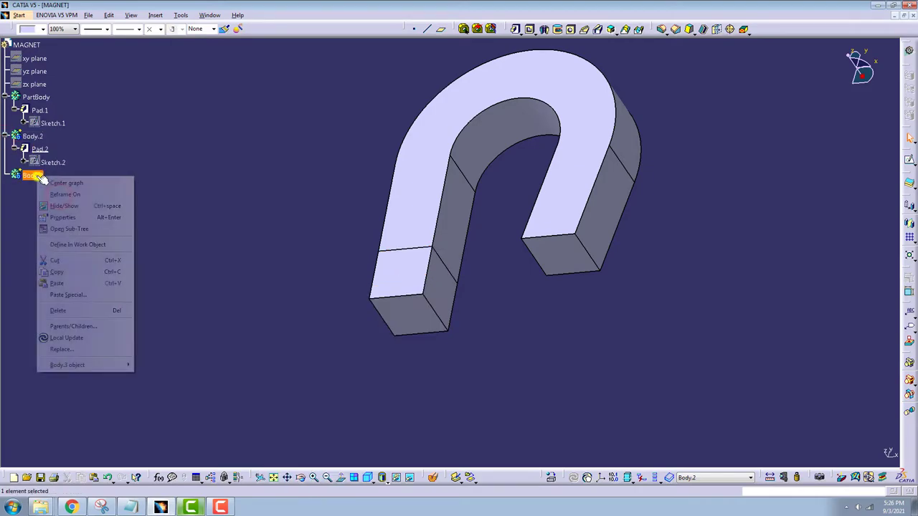
click(69, 248)
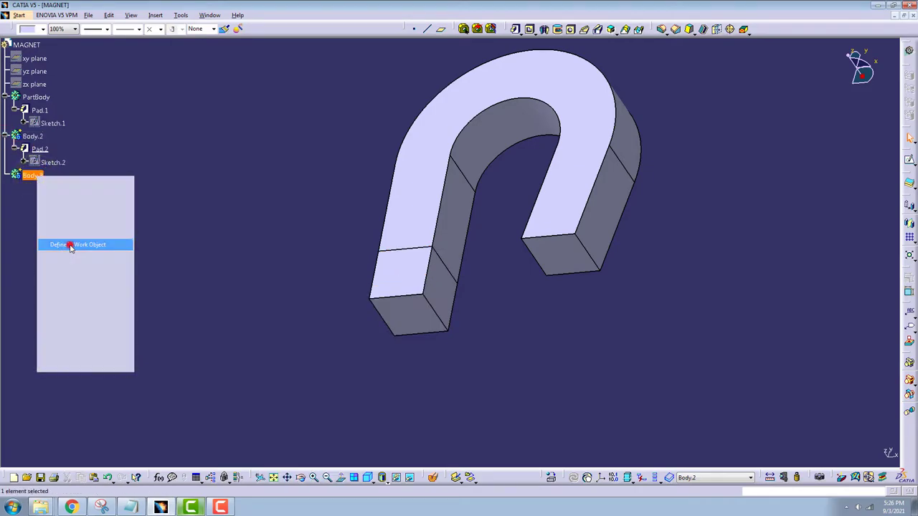
click(86, 245)
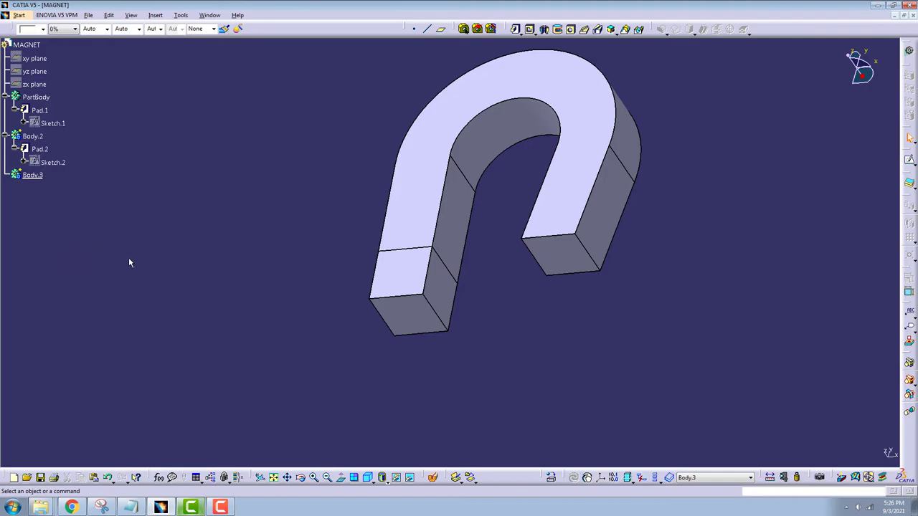
- Sketch the right leg's end face by projecting its square outline, then exit the sketcher
click(909, 161)
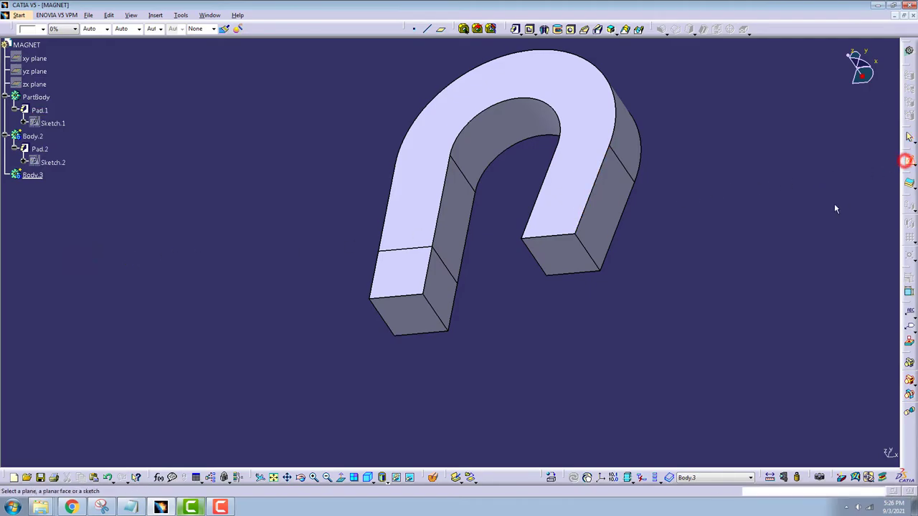
click(557, 254)
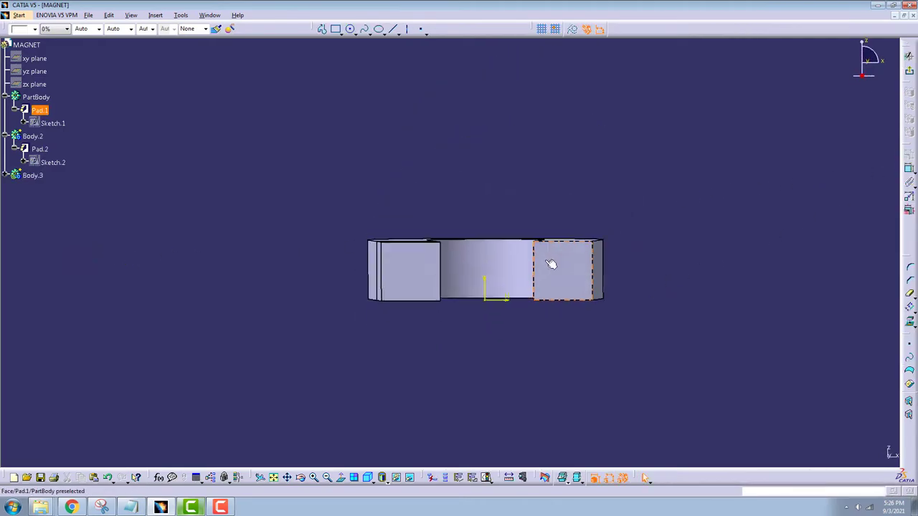
click(909, 323)
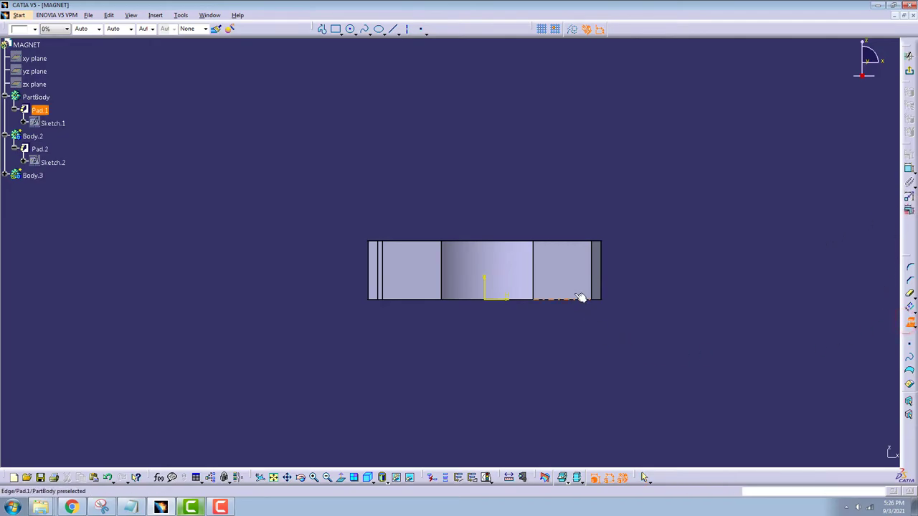
click(566, 267)
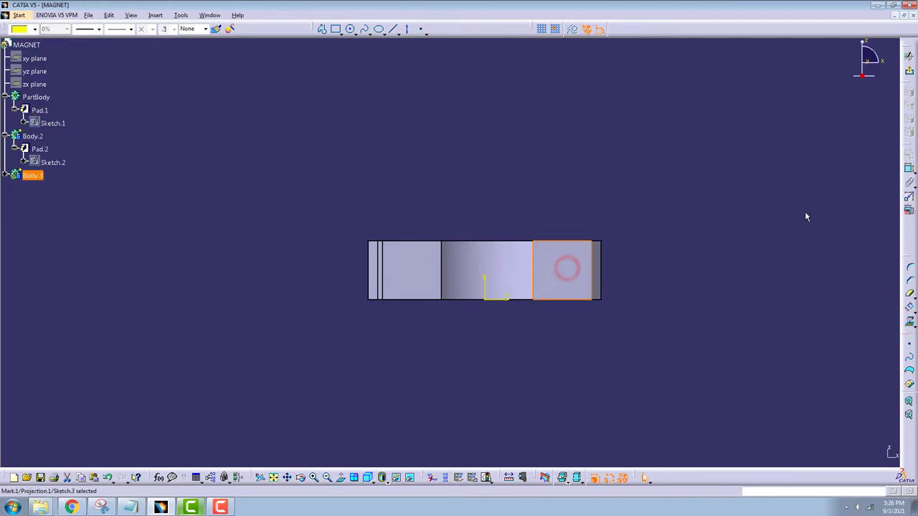
click(909, 74)
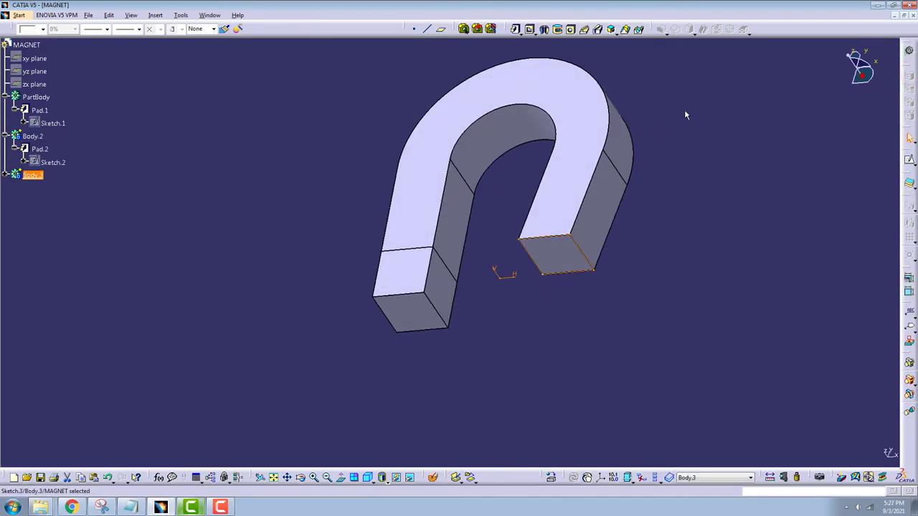
- Pad the right end sketch 0.75 in along the leg's edge rather than normal to profile
click(516, 29)
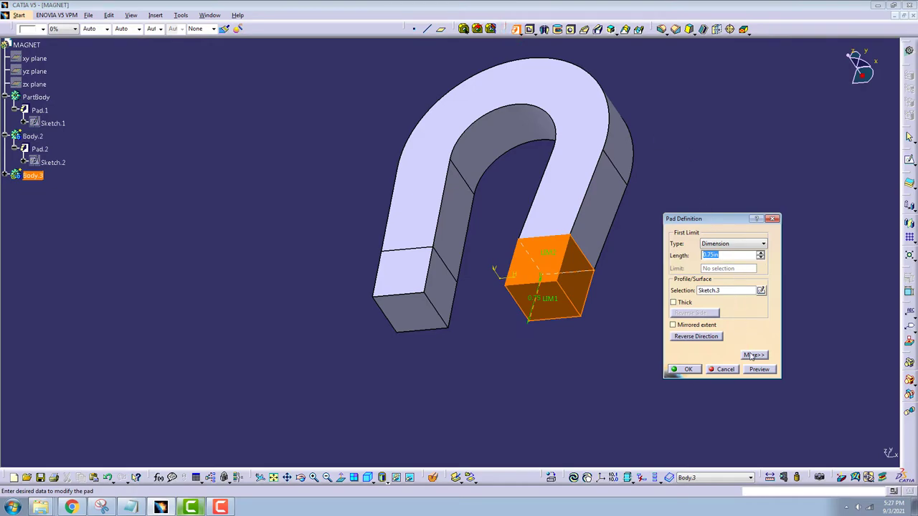
click(751, 356)
click(782, 289)
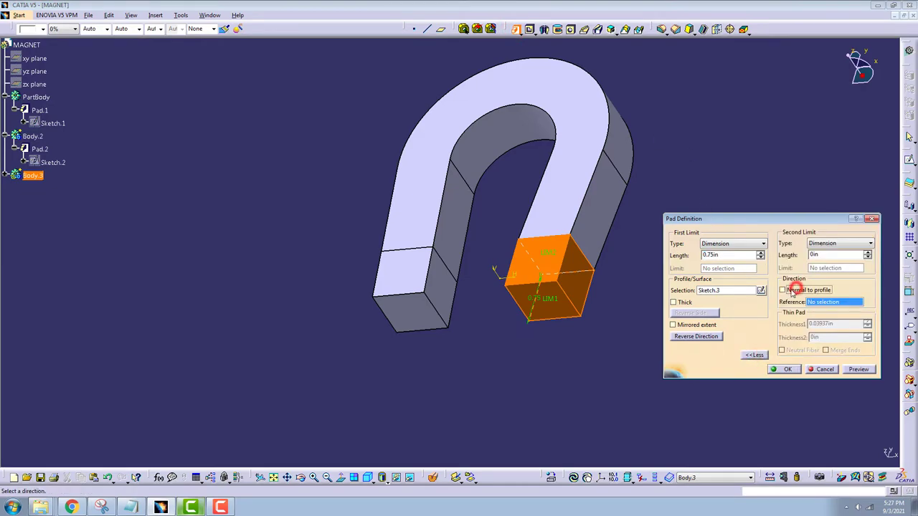
mouse_move(491, 285)
middle_down()
mouse_move(617, 238)
mouse_move(531, 216)
middle_up()
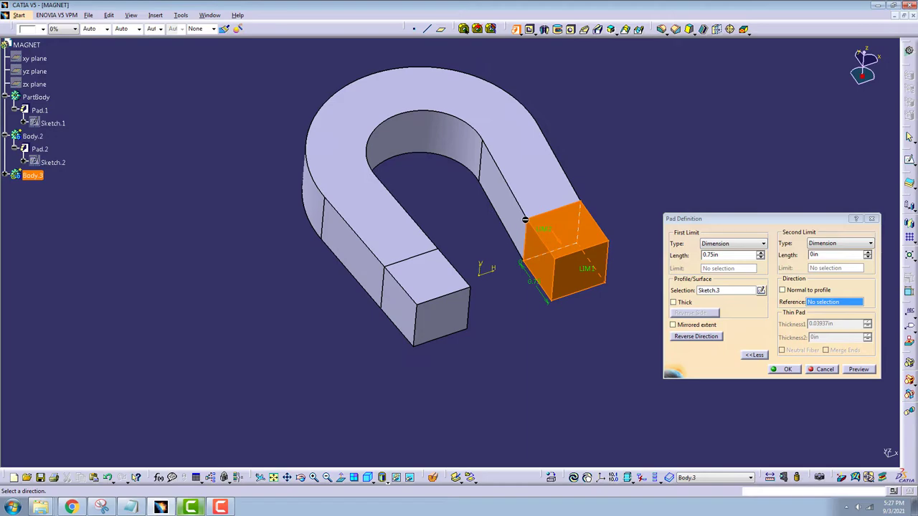
click(524, 208)
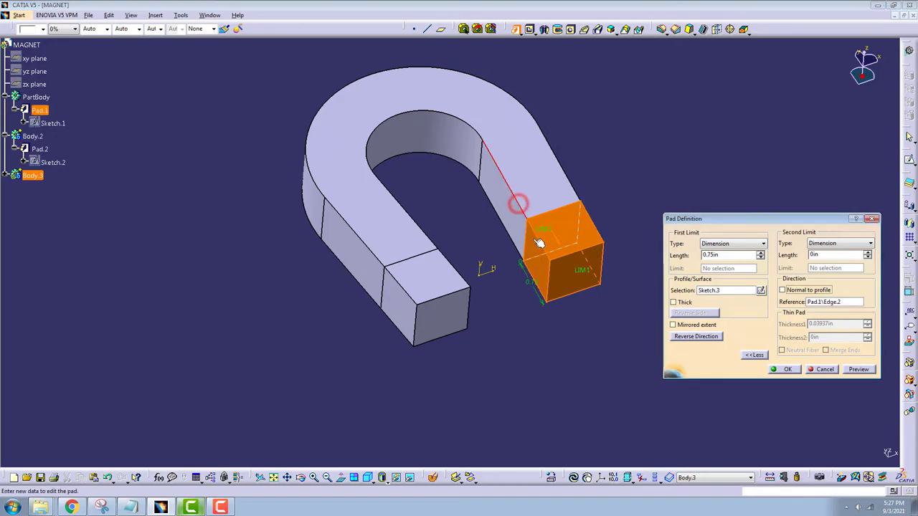
click(785, 370)
mouse_move(533, 302)
middle_down()
mouse_move(526, 349)
mouse_move(442, 457)
mouse_move(463, 298)
mouse_move(614, 334)
mouse_move(699, 315)
mouse_move(525, 300)
mouse_move(455, 176)
mouse_move(447, 88)
middle_up()
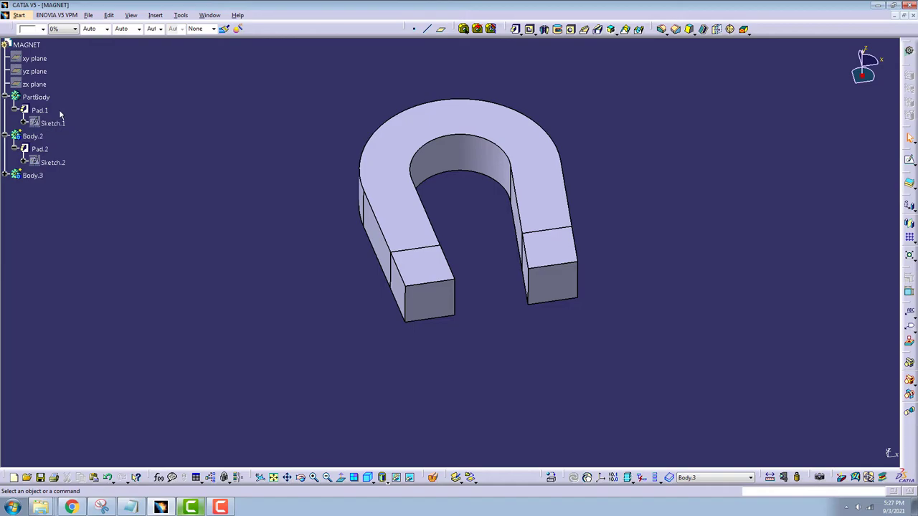
- Define PartBody as the in-work object
right_click(42, 97)
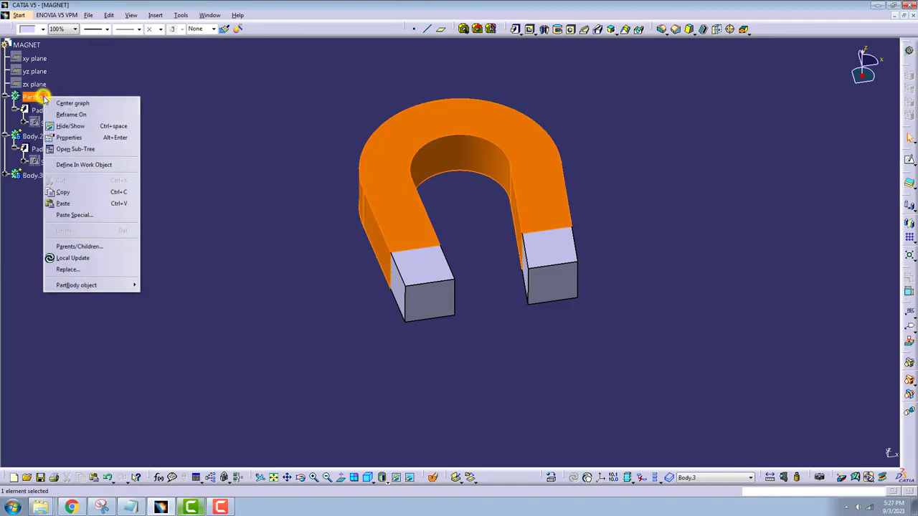
click(104, 164)
click(177, 133)
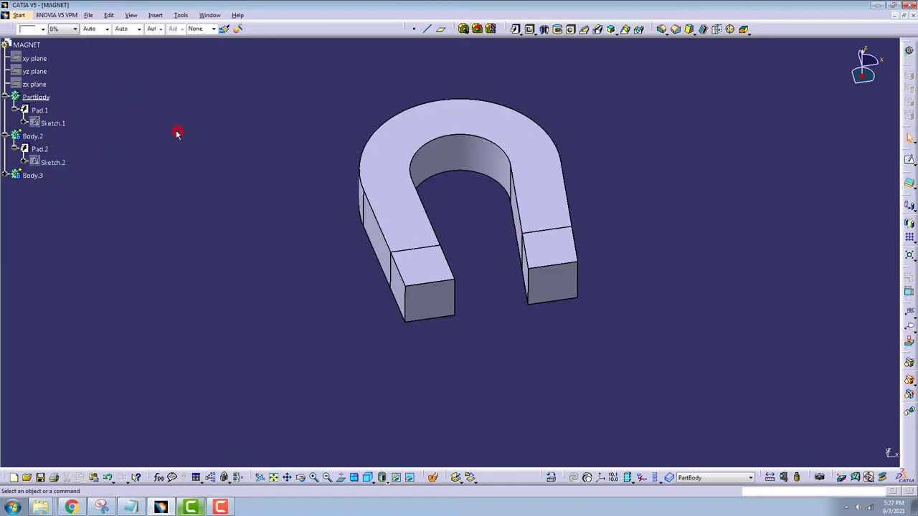
- Fillet four curved inner and outer horseshoe edges with a 0.04 in radius
click(661, 30)
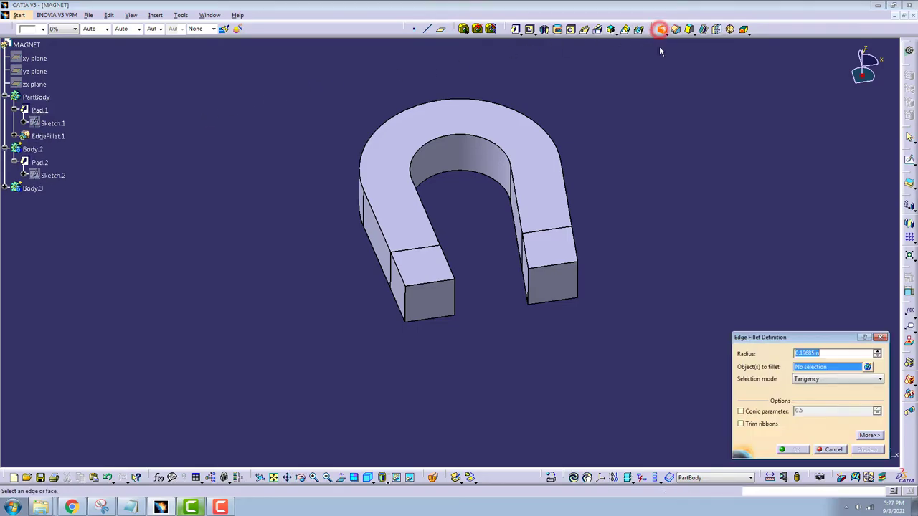
click(539, 123)
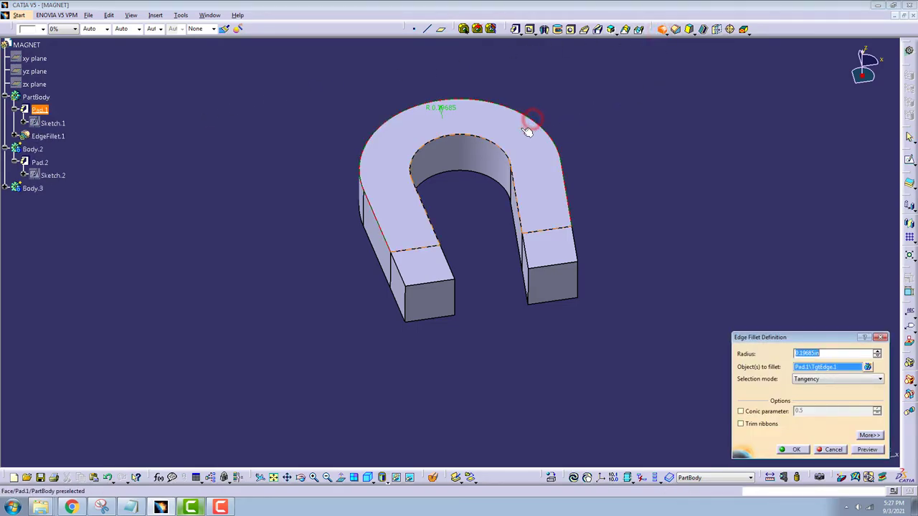
click(484, 140)
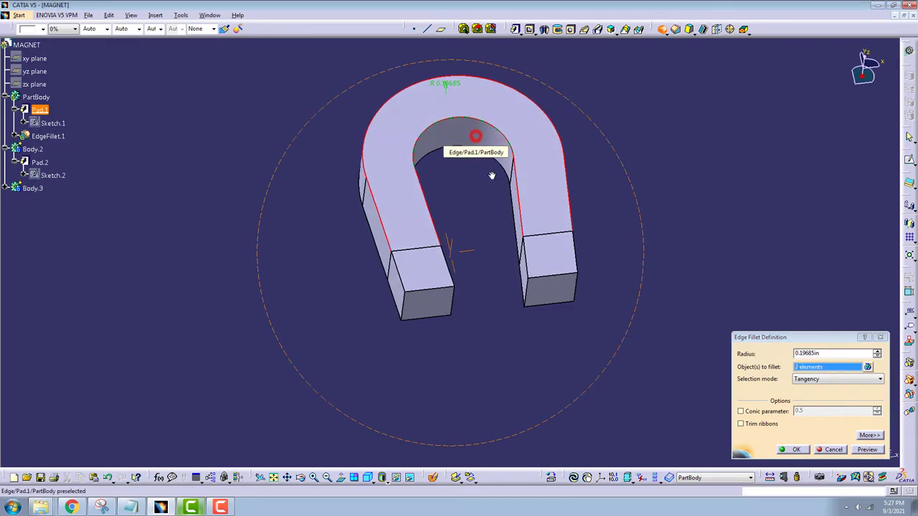
middle_drag(495, 174, 492, 184)
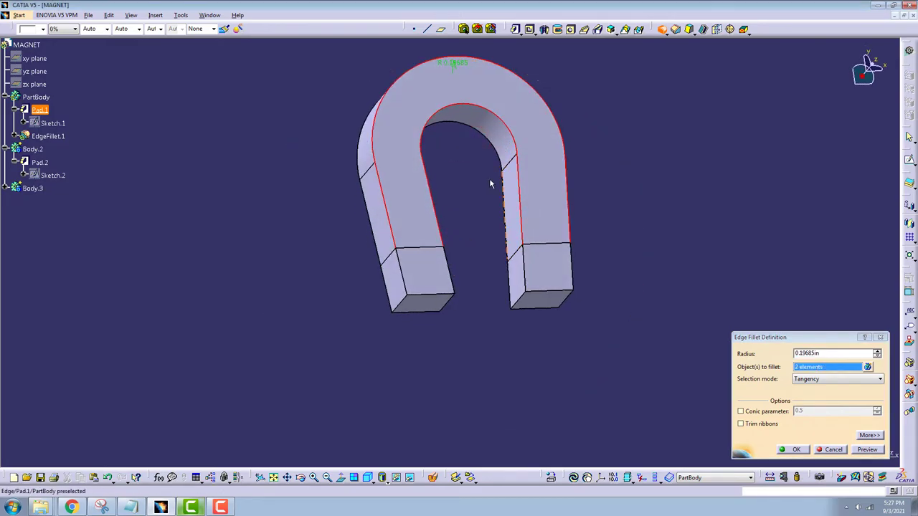
click(467, 131)
mouse_move(467, 126)
middle_down()
mouse_move(421, 123)
mouse_move(423, 140)
middle_up()
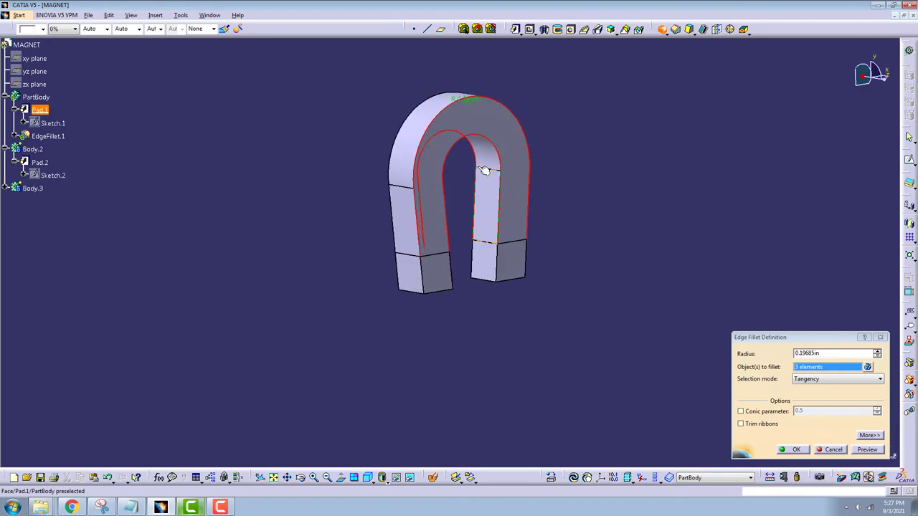
click(410, 127)
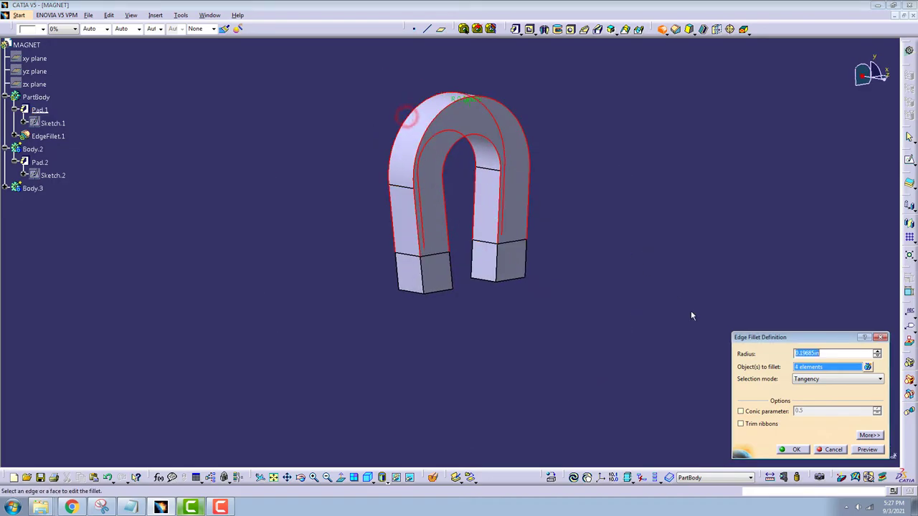
text(.04)
click(866, 450)
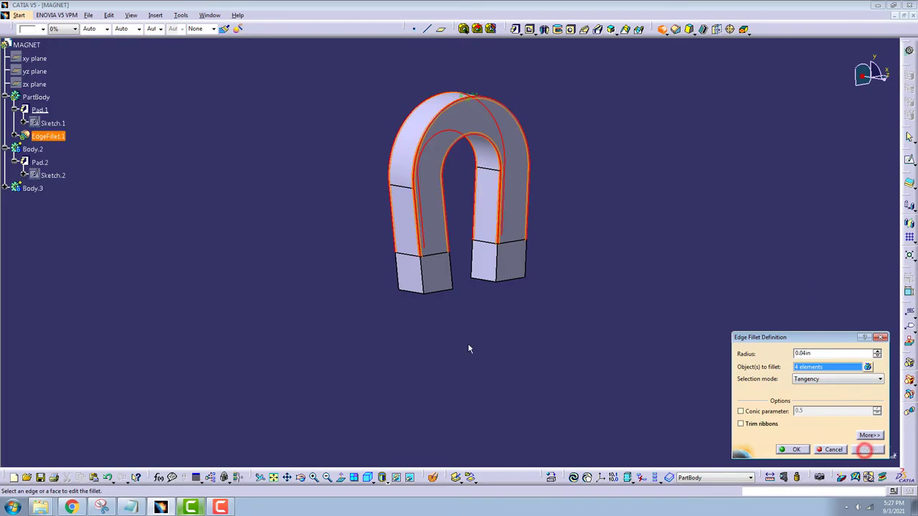
mouse_move(434, 365)
middle_down()
mouse_move(483, 151)
mouse_move(434, 60)
mouse_move(447, 208)
mouse_move(502, 373)
mouse_move(408, 390)
mouse_move(491, 402)
middle_up()
click(794, 449)
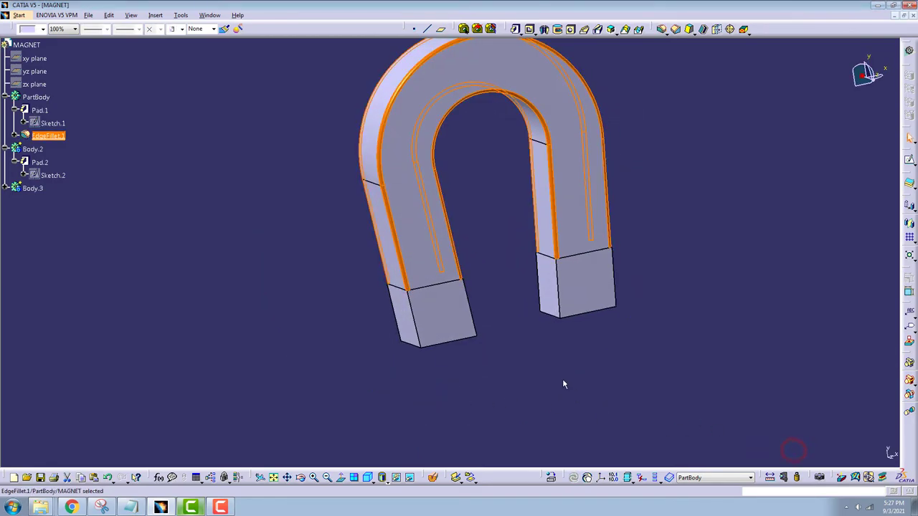
click(534, 361)
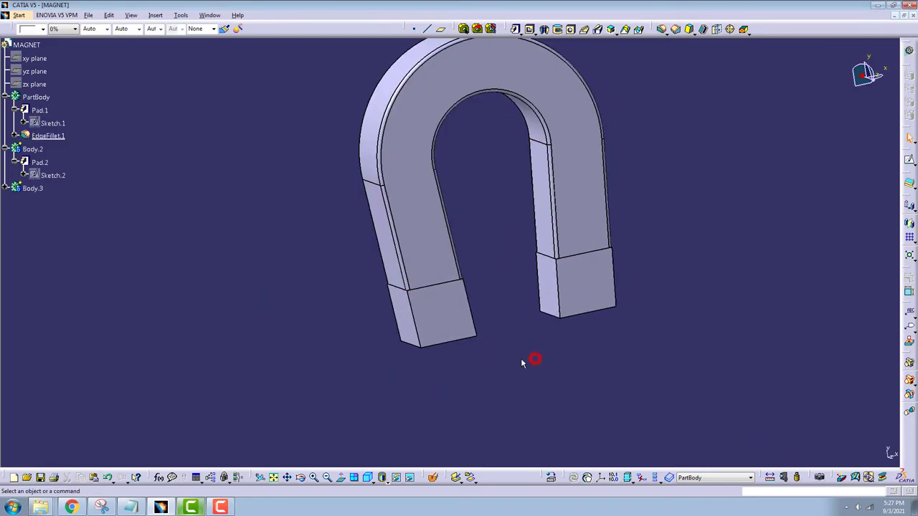
mouse_move(532, 361)
middle_down()
mouse_move(323, 289)
mouse_move(549, 254)
mouse_move(427, 284)
mouse_move(311, 259)
middle_up()
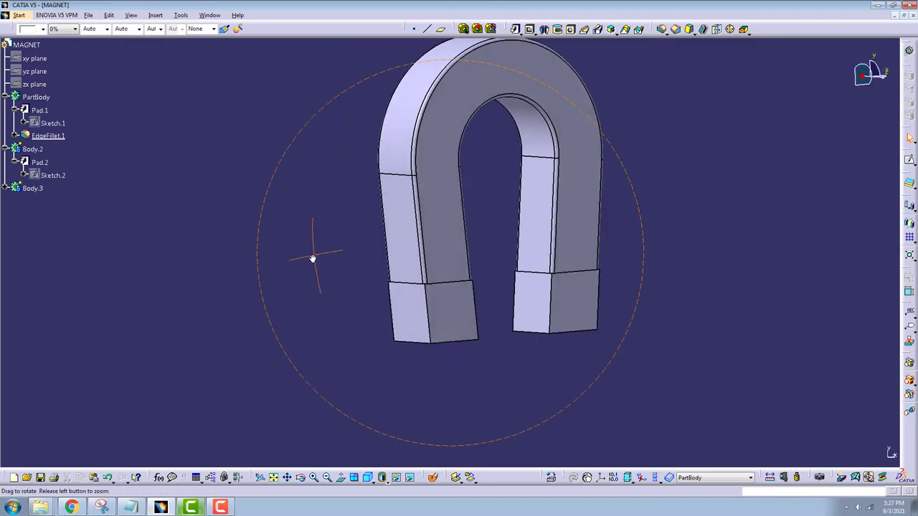
- Define Body.2 as the in-work object
right_click(33, 149)
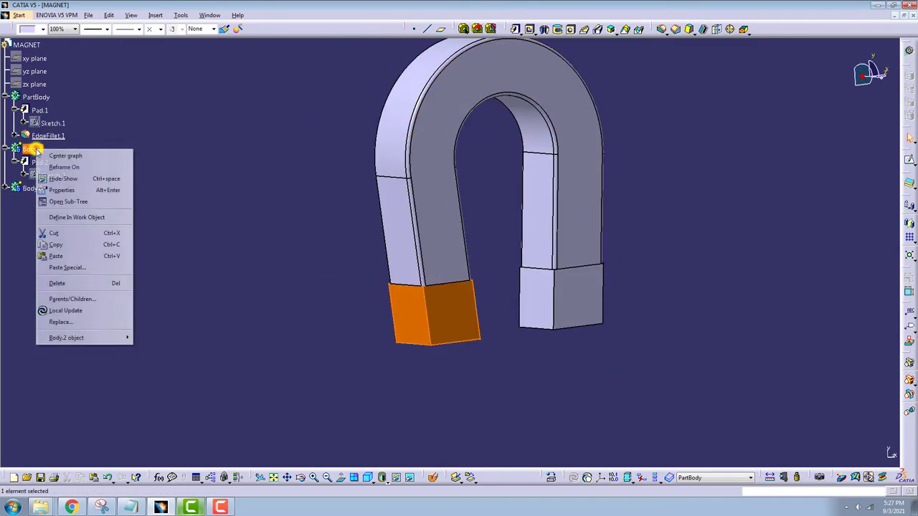
click(100, 217)
click(274, 220)
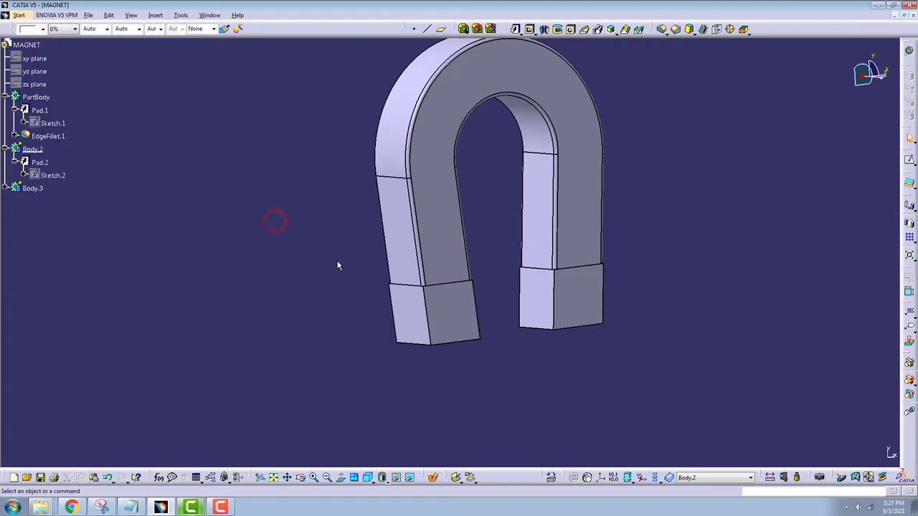
- Fillet the left pole tip's end face and edges at 0.04 in radius
click(661, 29)
mouse_move(510, 287)
middle_down()
mouse_move(512, 280)
mouse_move(475, 346)
mouse_move(463, 301)
middle_up()
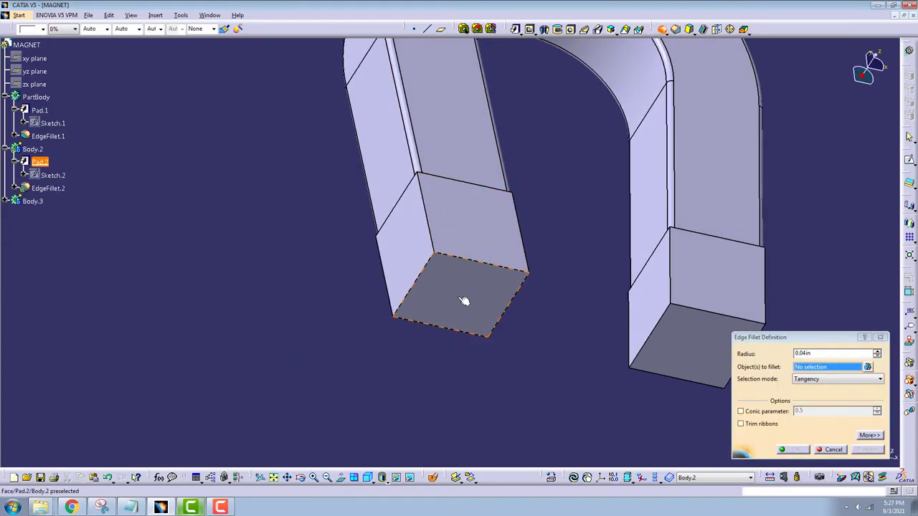
click(465, 297)
click(425, 225)
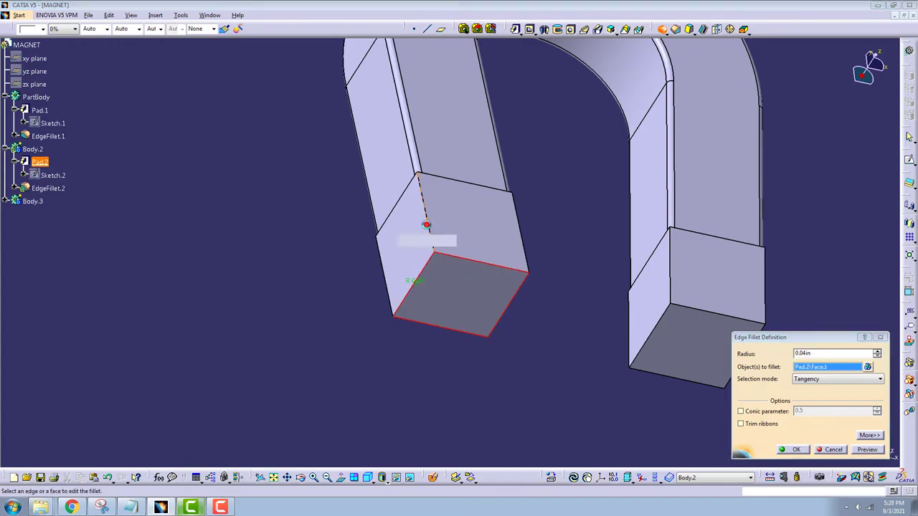
click(382, 275)
mouse_move(553, 304)
middle_down()
mouse_move(425, 250)
mouse_move(477, 317)
middle_up()
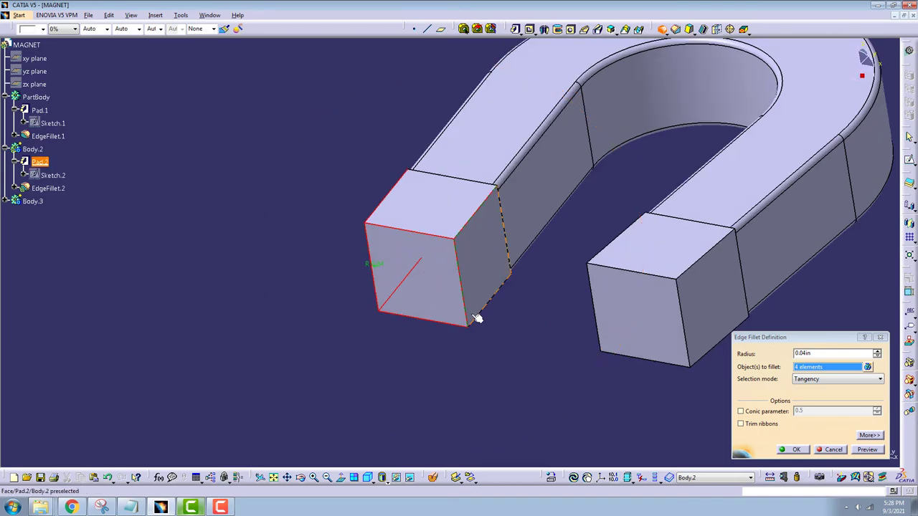
click(487, 304)
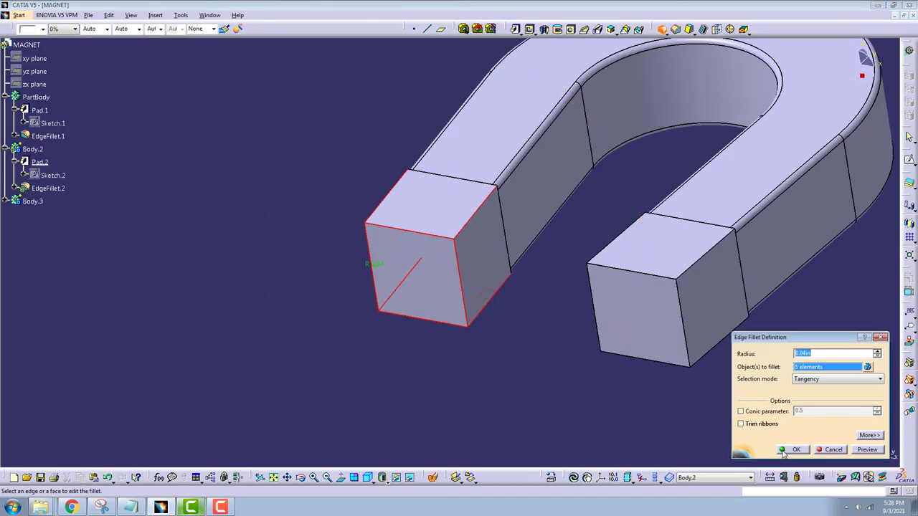
click(794, 449)
mouse_move(461, 397)
middle_down()
mouse_move(362, 368)
mouse_move(467, 303)
mouse_move(375, 375)
mouse_move(385, 389)
middle_up()
click(383, 386)
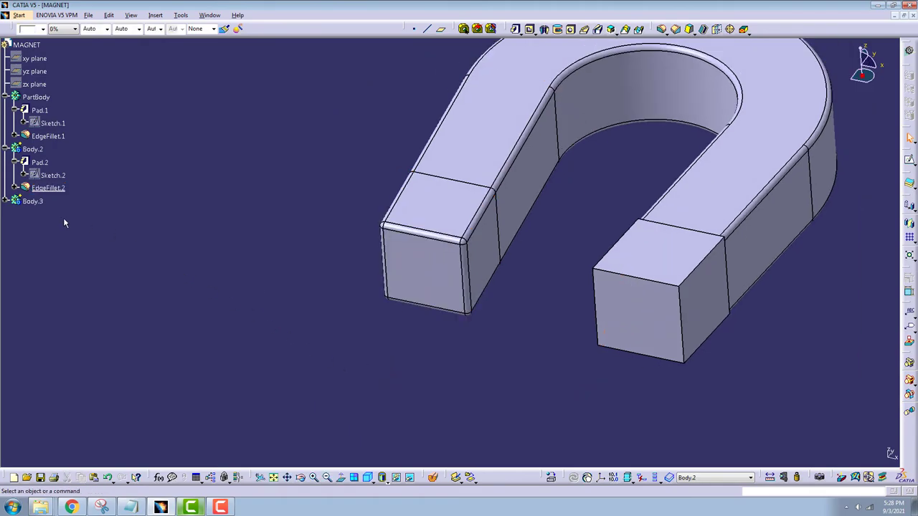
- Define Body.3 as the in-work object
right_click(33, 200)
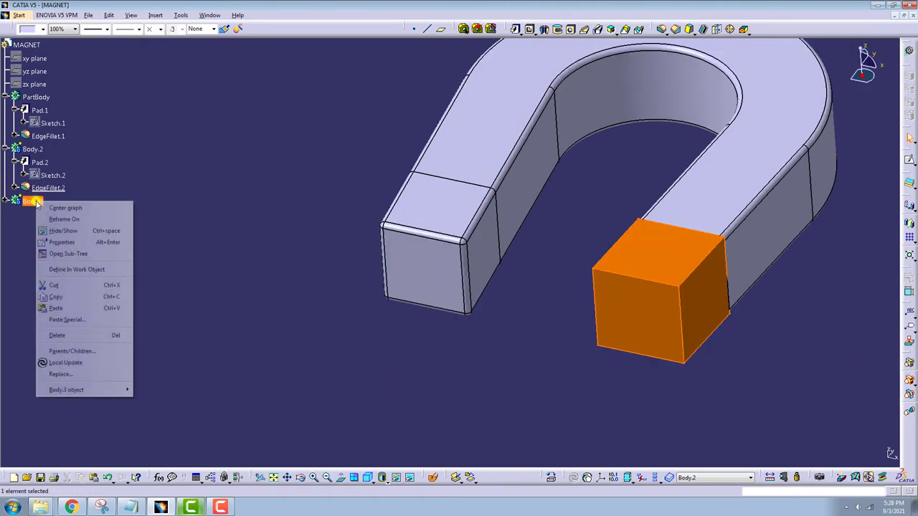
click(77, 267)
click(195, 271)
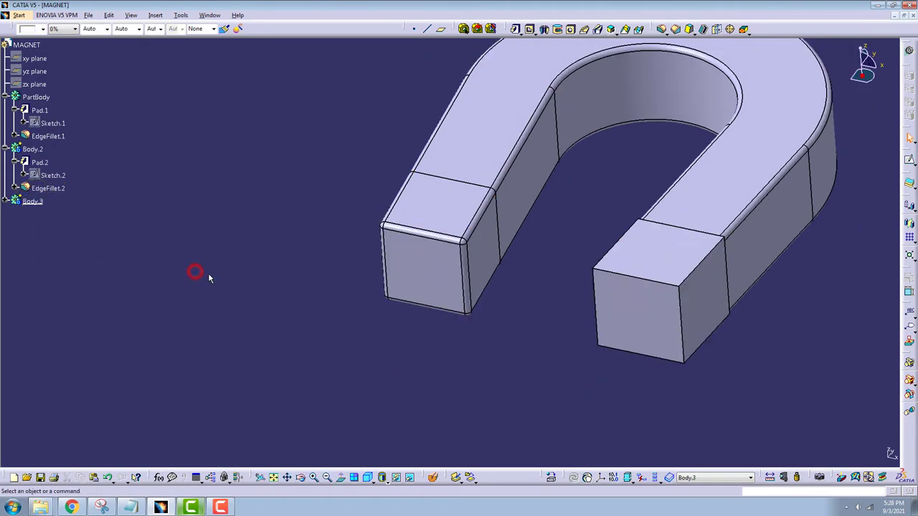
- Fillet the right pole tip's front face and four edges at 0.04 in radius
click(660, 30)
middle_drag(510, 280, 475, 293)
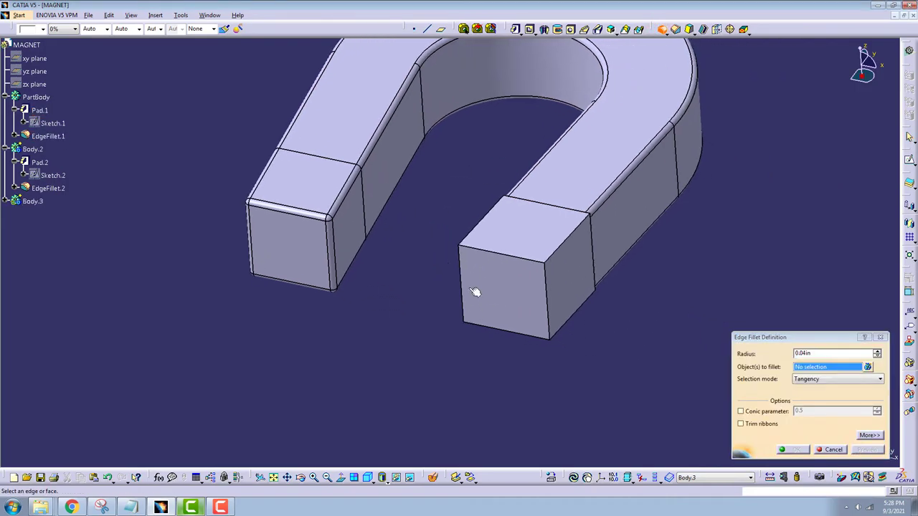
click(505, 293)
click(481, 219)
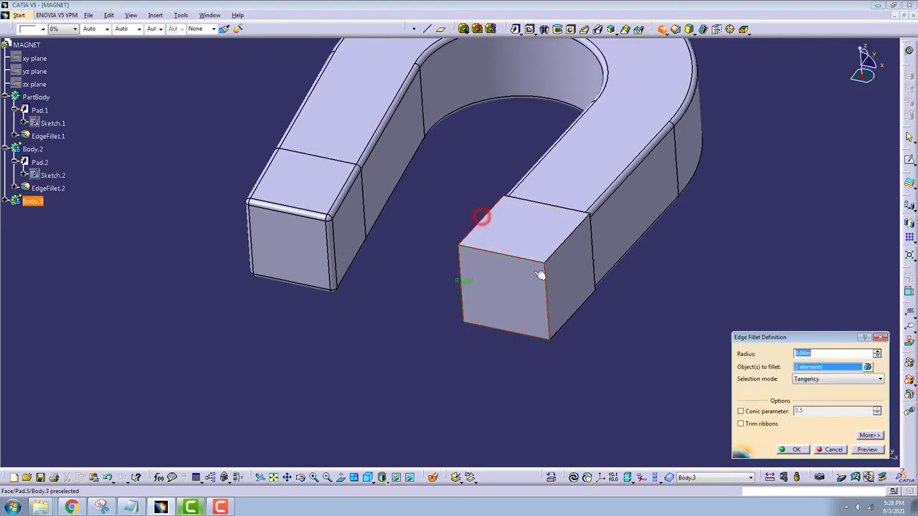
click(572, 240)
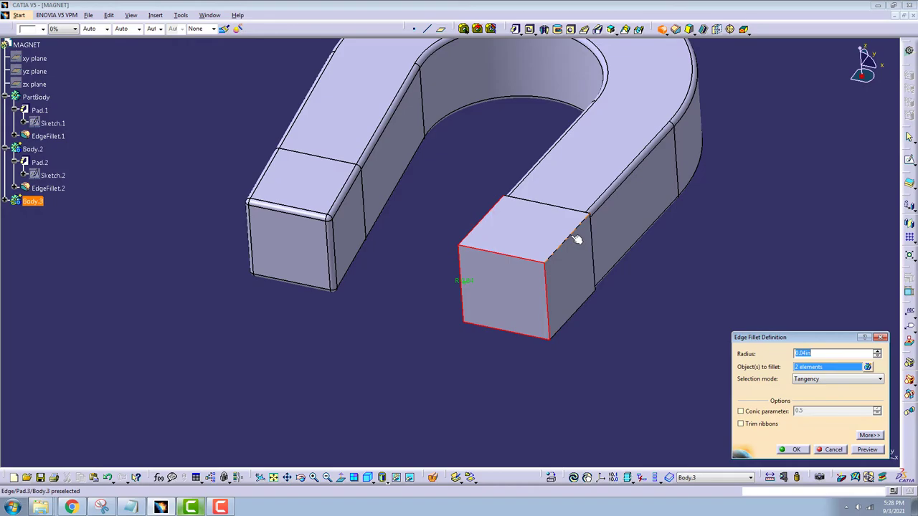
click(586, 312)
middle_drag(580, 303, 543, 262)
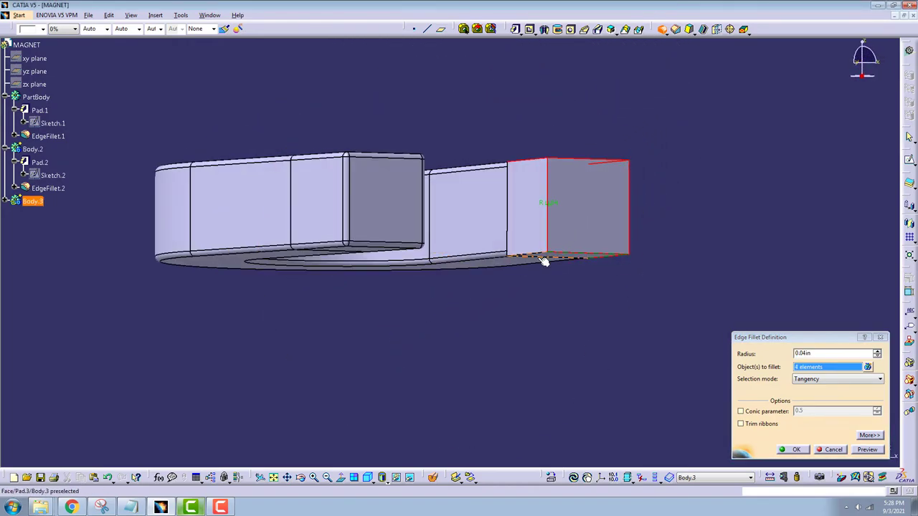
click(540, 257)
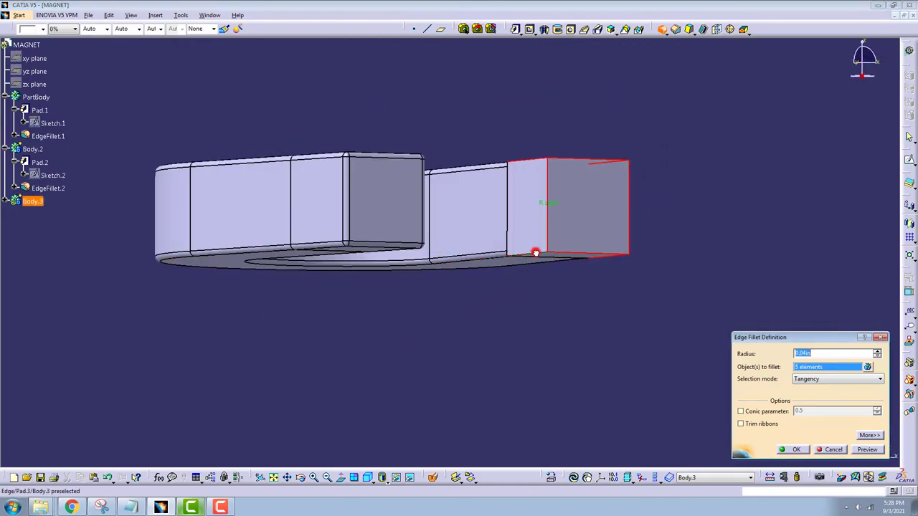
click(865, 449)
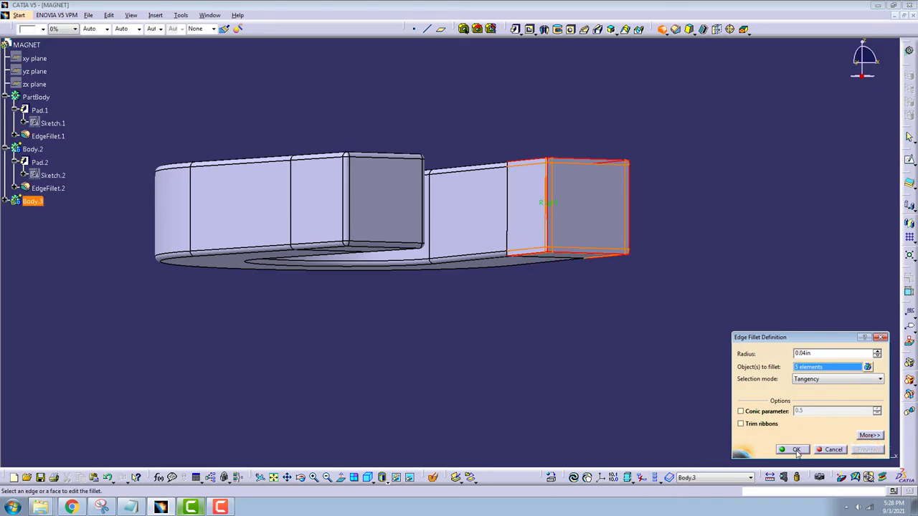
click(796, 449)
- Orbit to view both arms and expand Body.3 in the tree to show its features
mouse_move(495, 315)
middle_down()
mouse_move(494, 254)
mouse_move(397, 385)
middle_up()
mouse_move(467, 172)
middle_down()
mouse_move(421, 337)
mouse_move(435, 370)
mouse_move(414, 268)
mouse_move(417, 293)
middle_up()
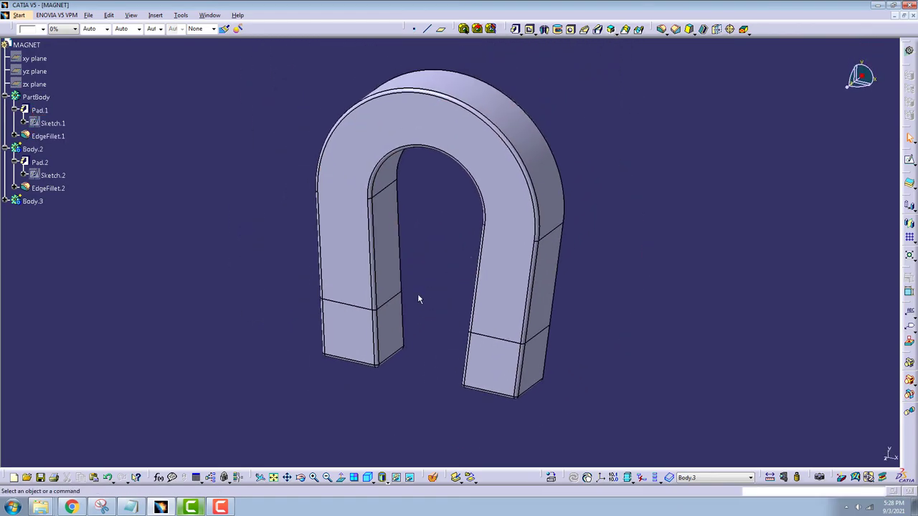
click(5, 201)
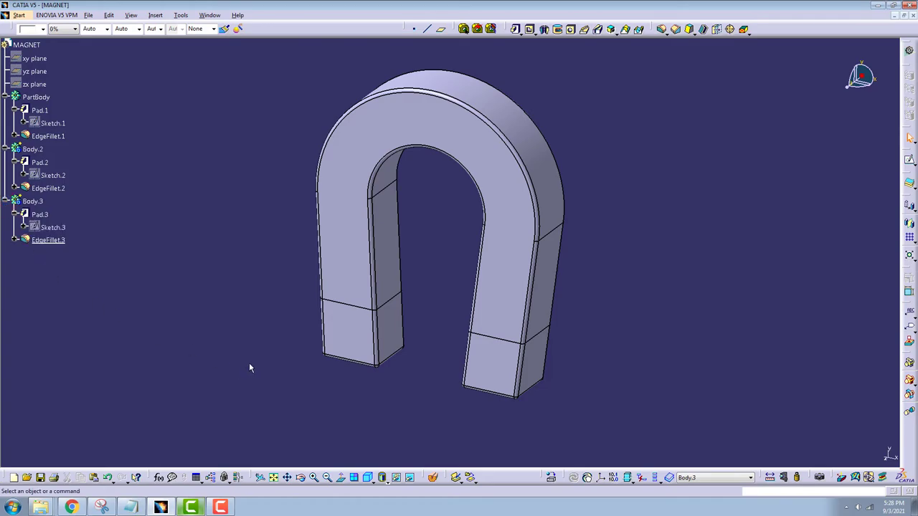
- Apply the Painting material DS Red to PartBody
click(549, 477)
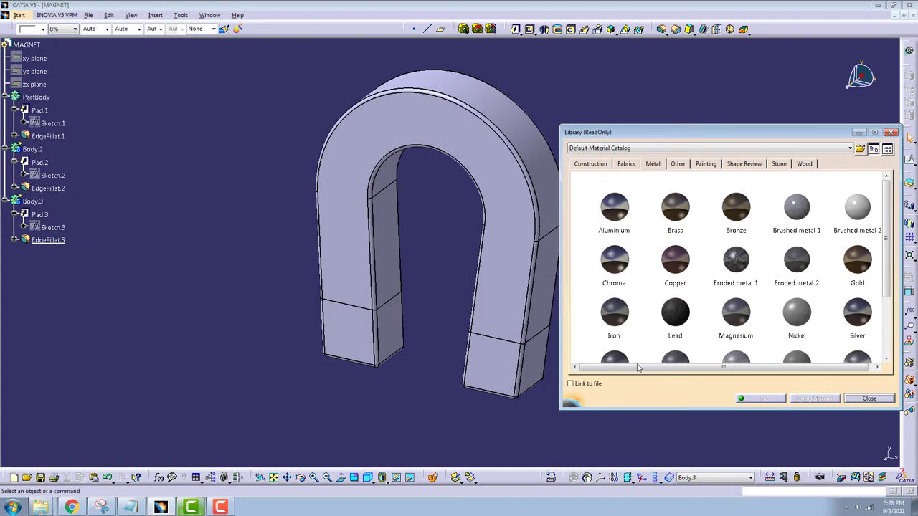
click(40, 110)
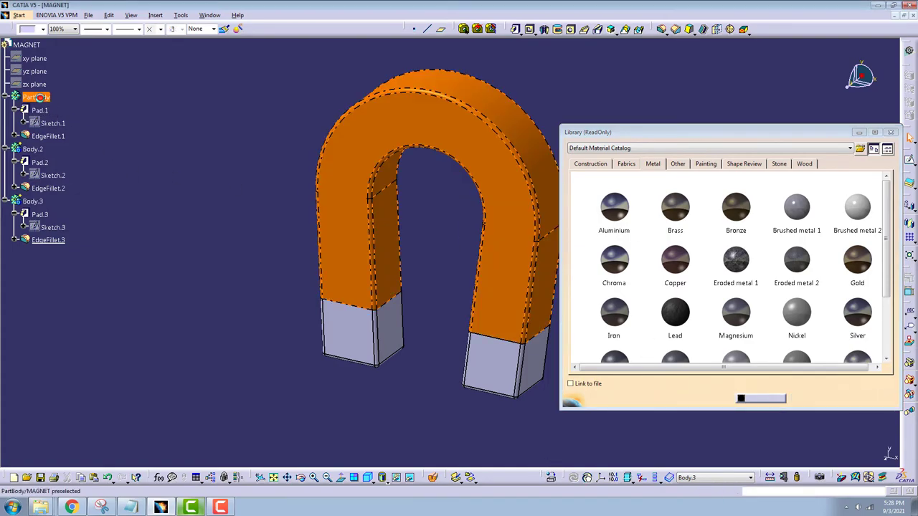
click(703, 165)
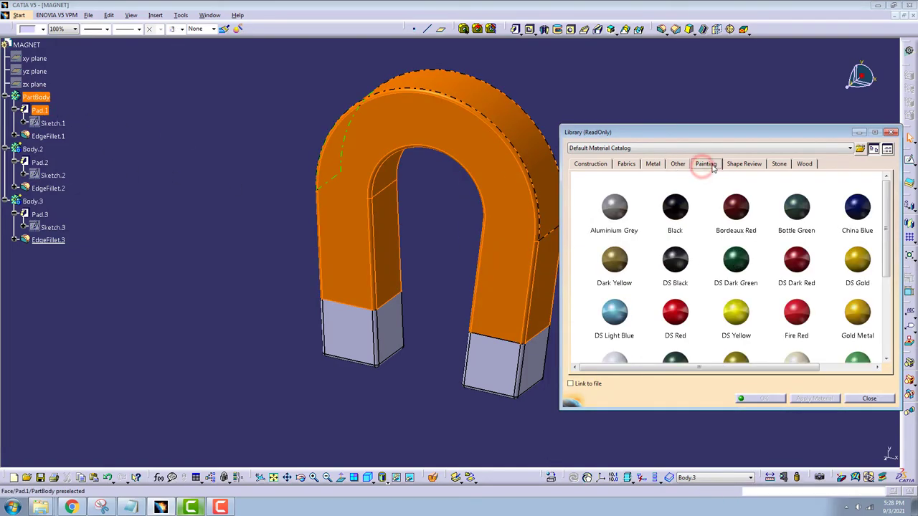
click(685, 315)
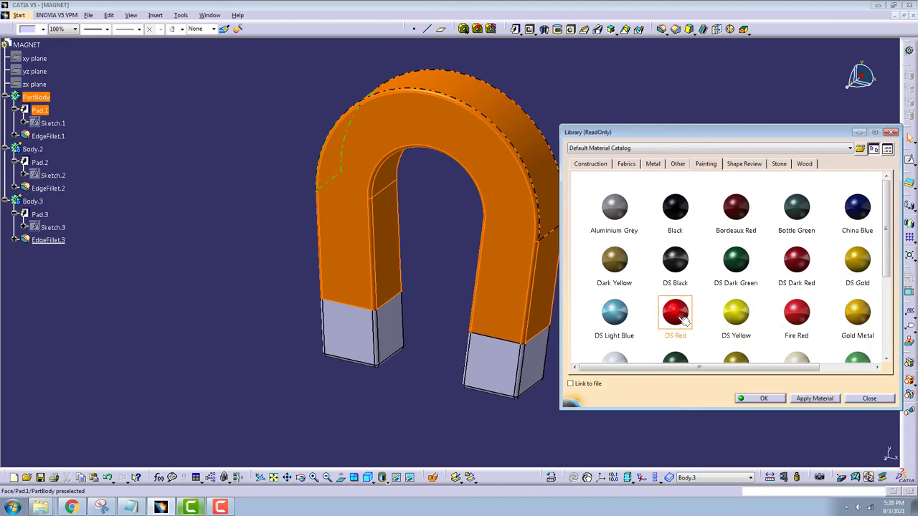
click(814, 398)
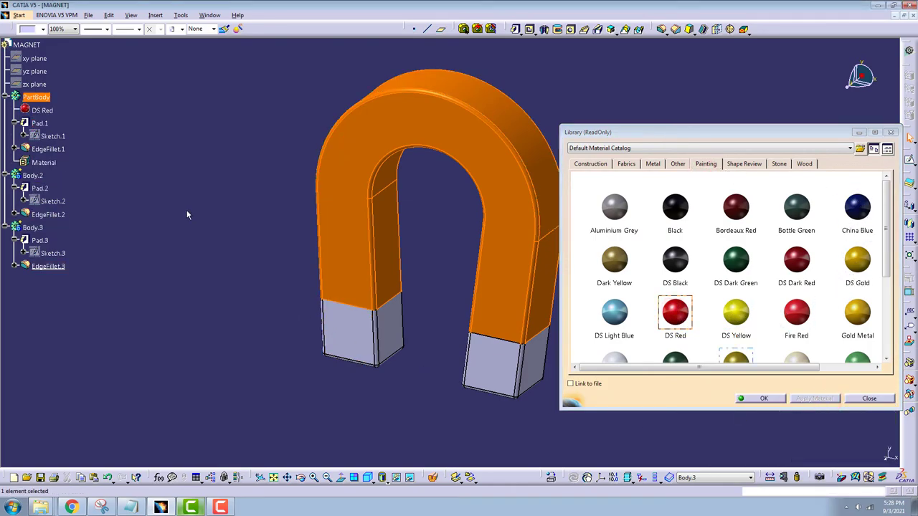
- Apply the Metal material Iron to both pole tips, Body.2 and Body.3
click(37, 176)
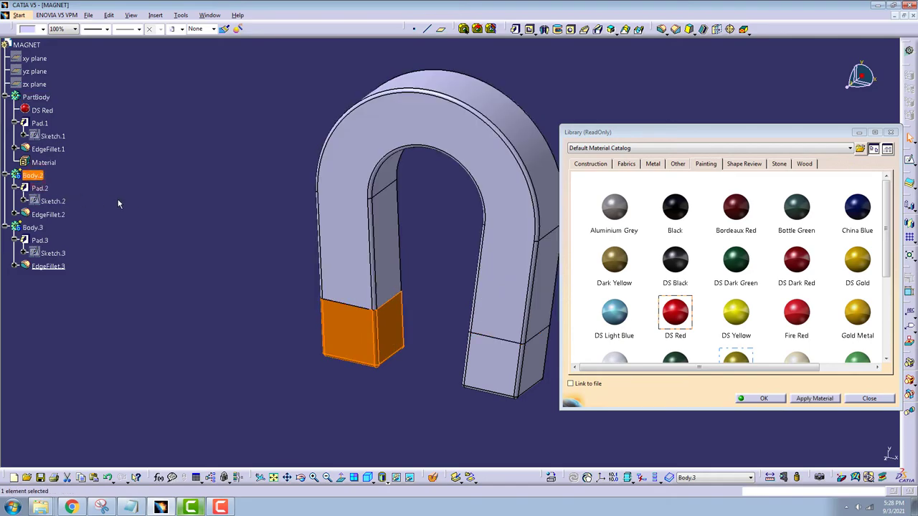
click(652, 164)
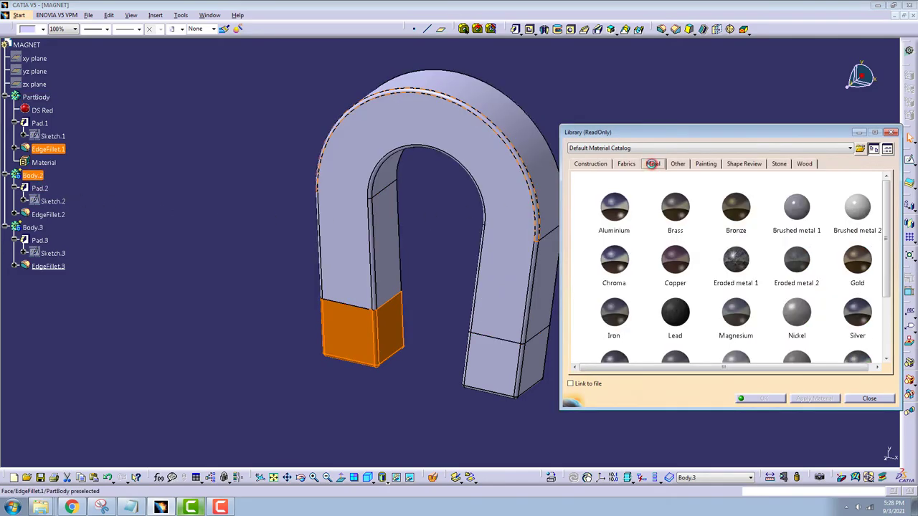
click(621, 310)
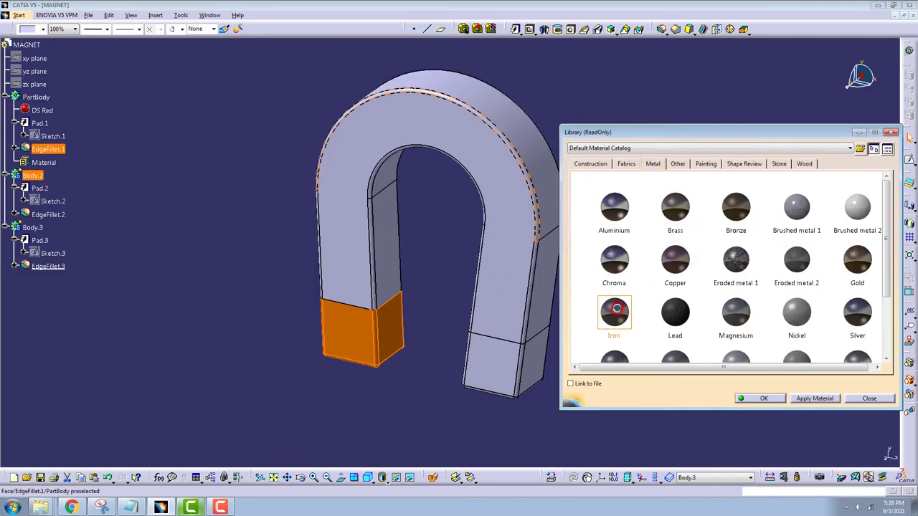
click(801, 399)
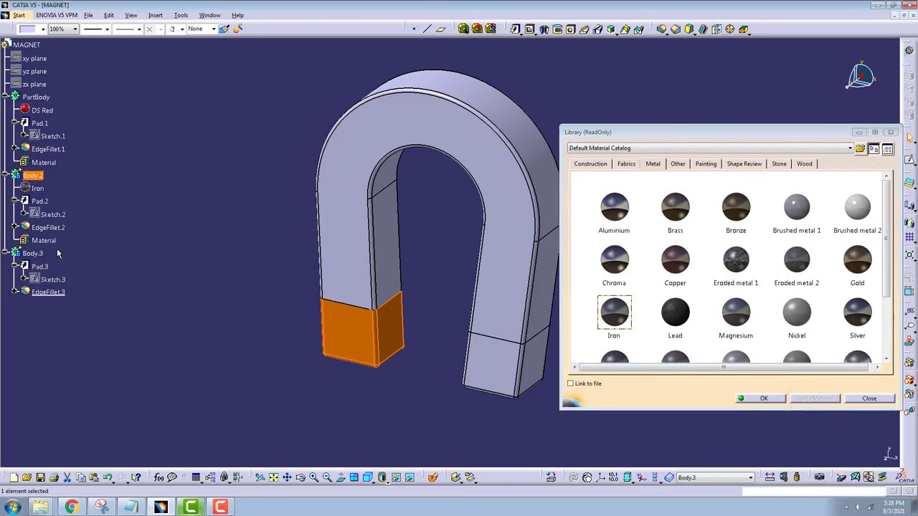
click(43, 255)
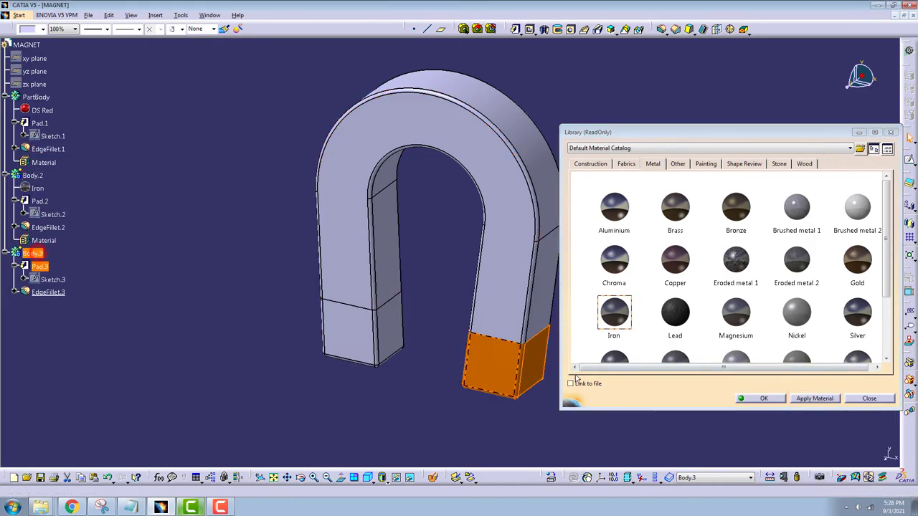
click(825, 400)
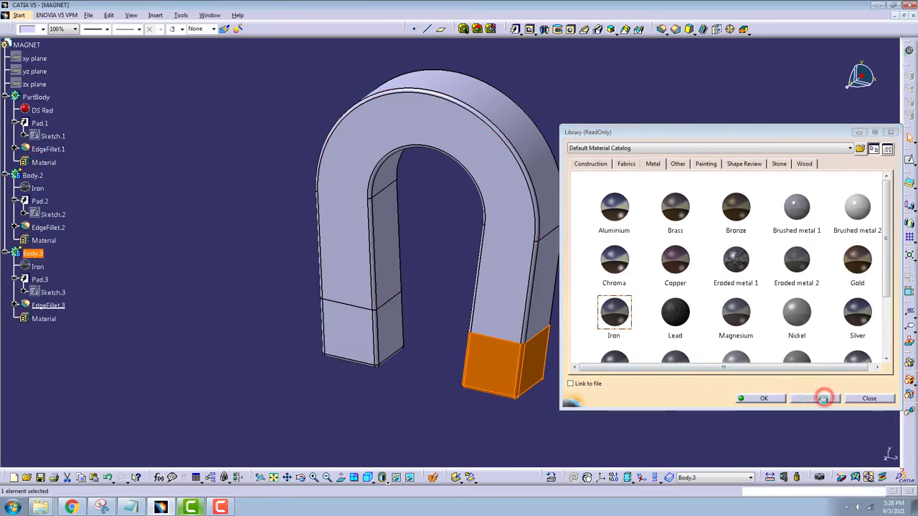
click(759, 402)
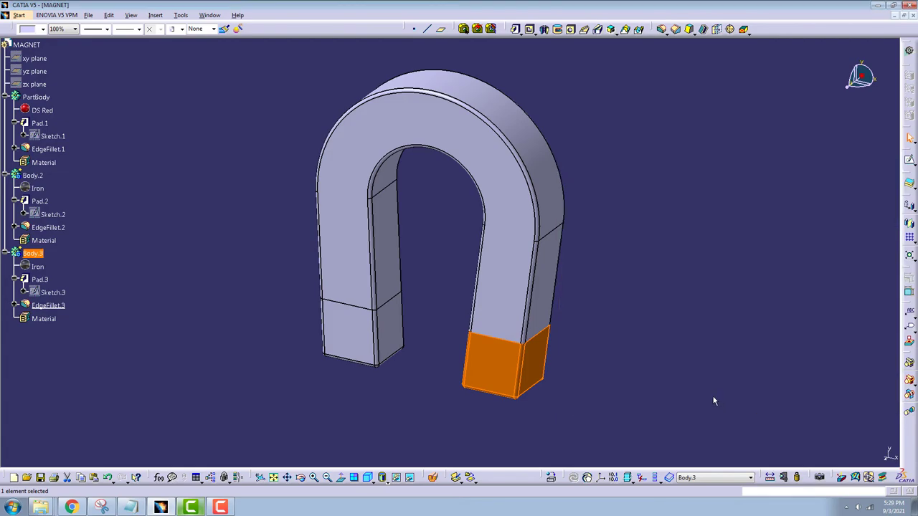
- Switch the view mode to Shading with Material and zoom out to show the whole magnet
click(594, 394)
middle_drag(433, 403, 443, 424)
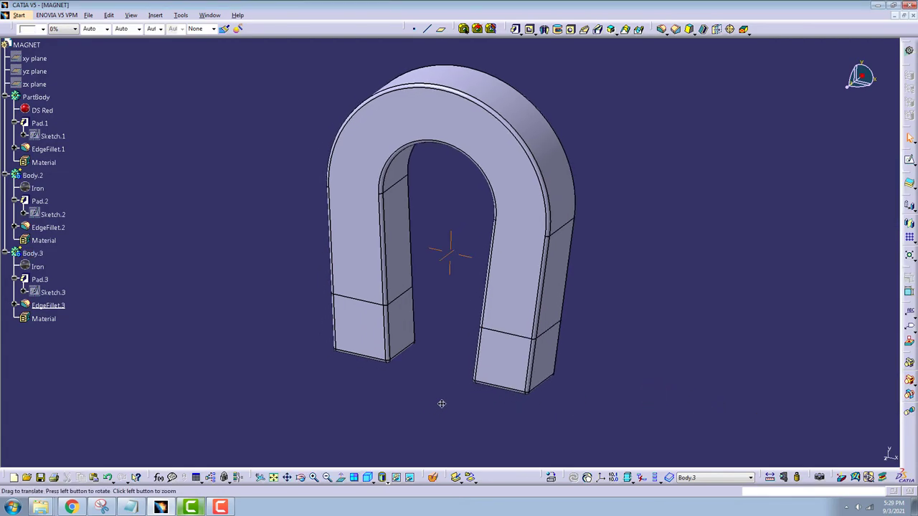
click(382, 479)
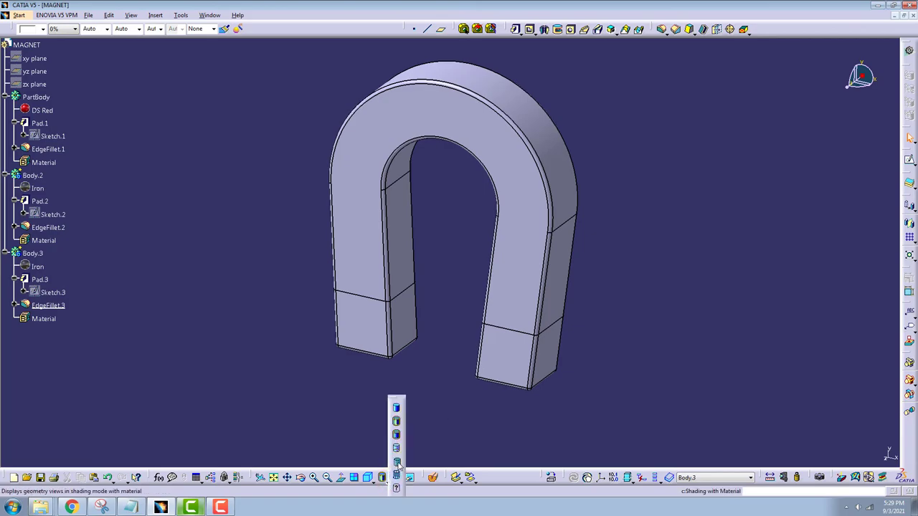
click(396, 462)
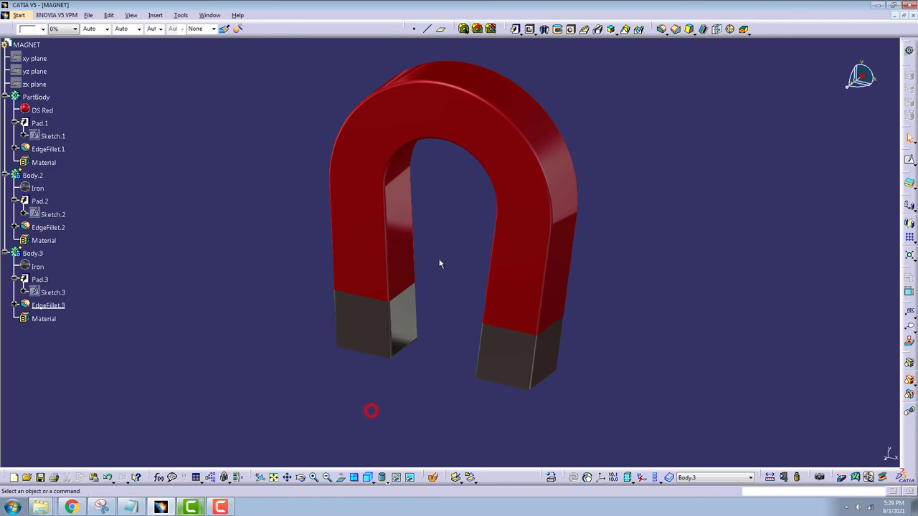
mouse_move(370, 408)
middle_down()
mouse_move(447, 296)
mouse_move(191, 251)
mouse_move(327, 275)
mouse_move(442, 279)
mouse_move(458, 257)
mouse_move(475, 179)
mouse_move(469, 55)
middle_up()
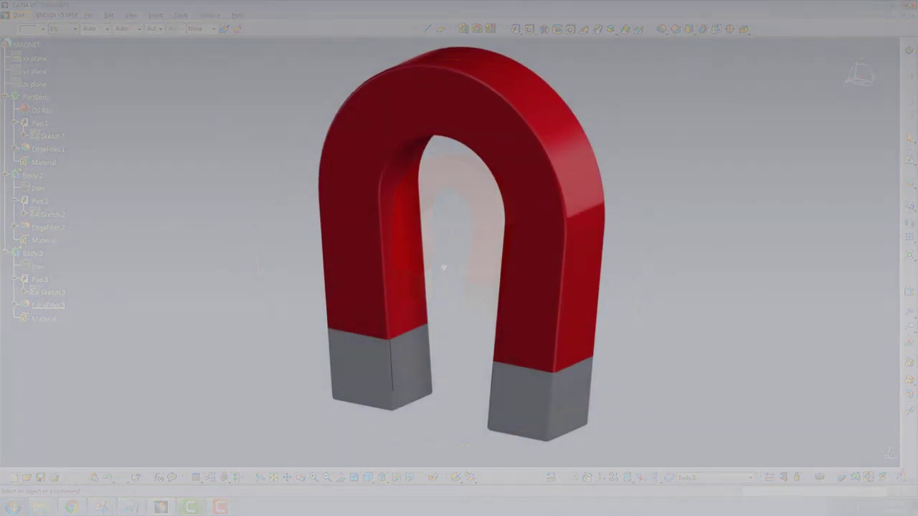